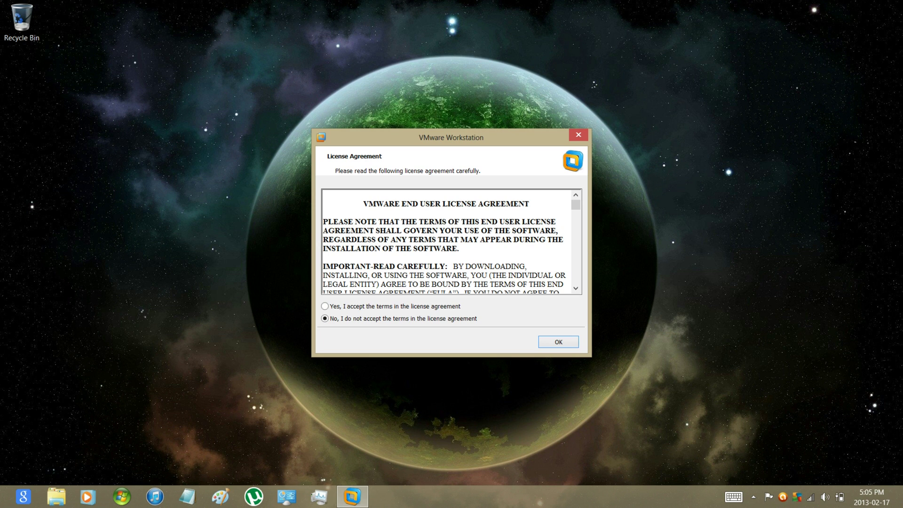
Accept the VMware Workstation license agreement, allow the application through AVG Internet Security, and maximize the Workstation window.
{"action": "left_click", "coordinate": [423, 306]}
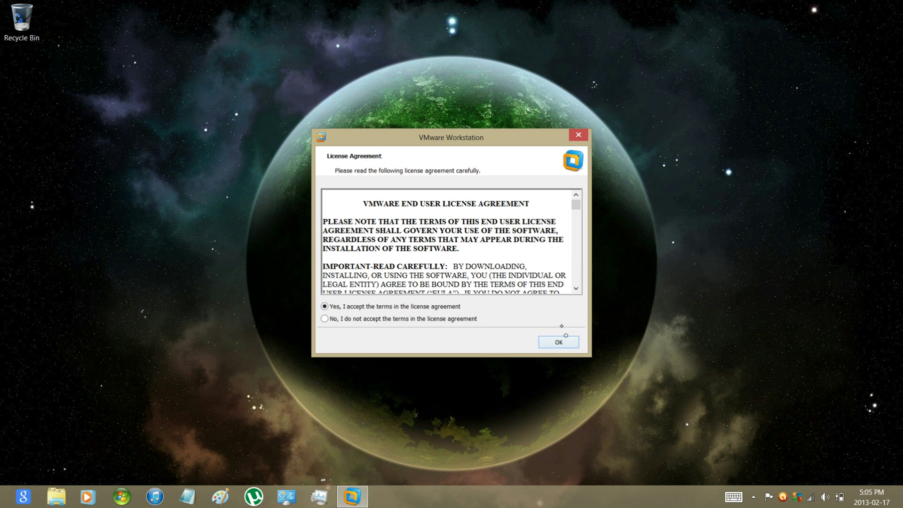
{"action": "left_click", "coordinate": [558, 342]}
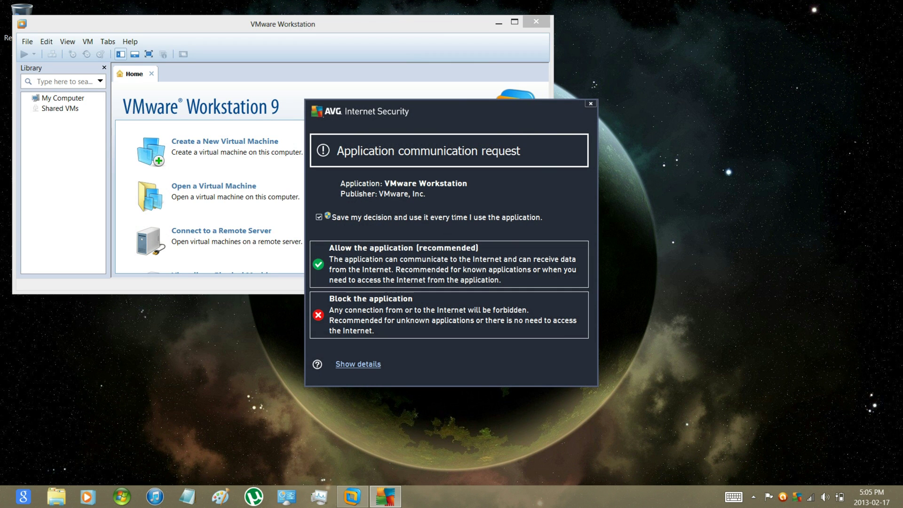
{"action": "left_click", "coordinate": [453, 258]}
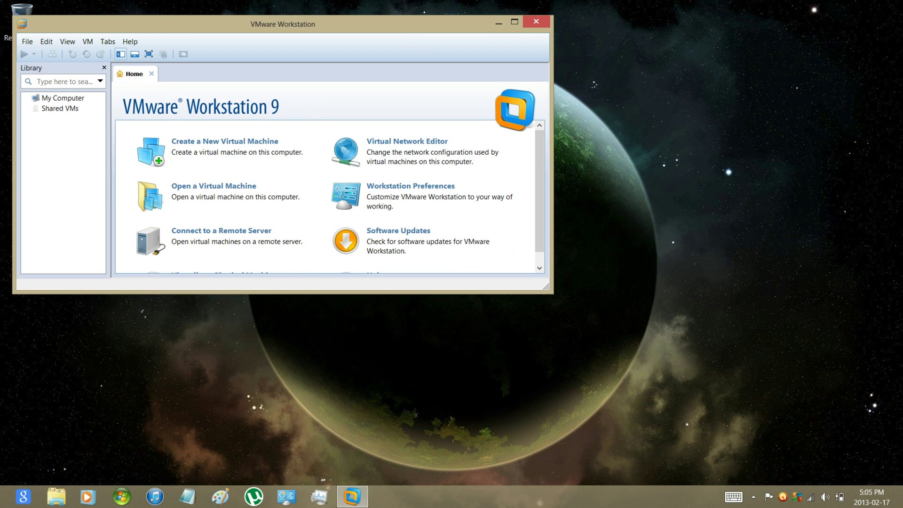
{"action": "key", "text": "super+Up"}
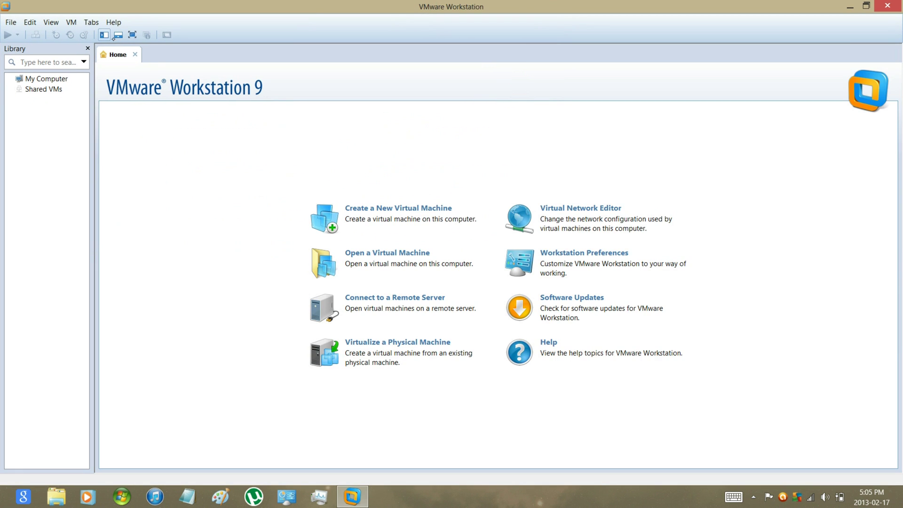
Start a new virtual machine with the Typical configuration, choosing to install the operating system later.
{"action": "left_click", "coordinate": [360, 220]}
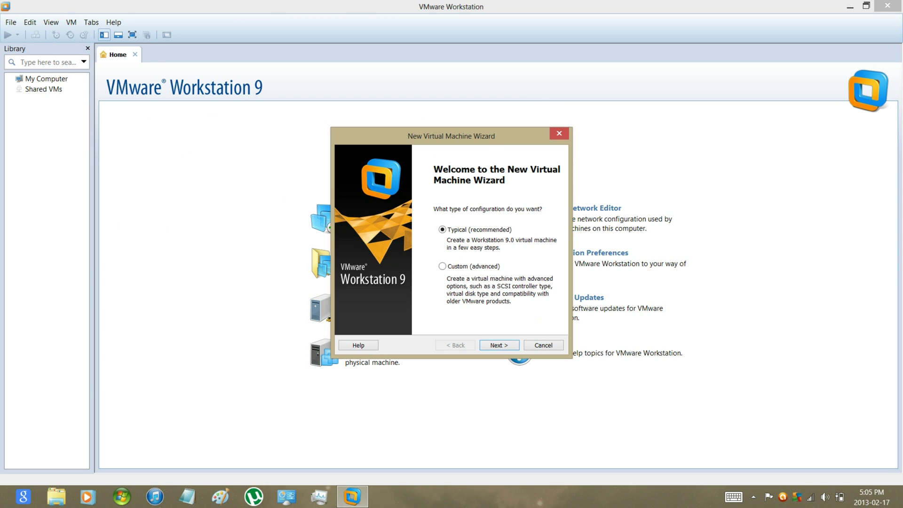
{"action": "left_click", "coordinate": [495, 345]}
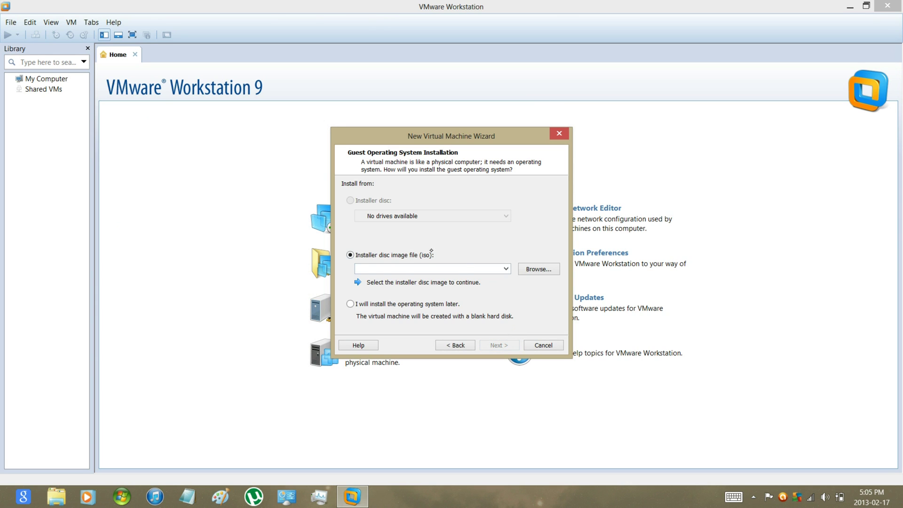
{"action": "left_click", "coordinate": [429, 304]}
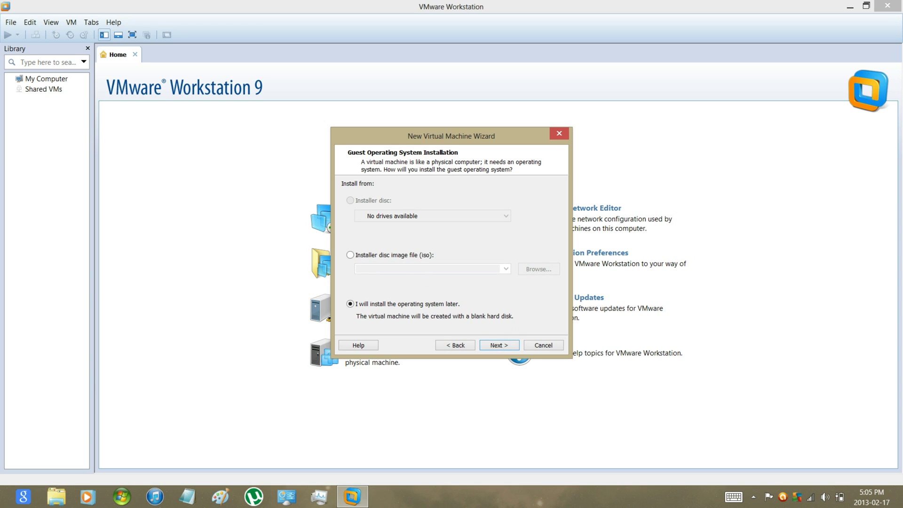
{"action": "left_click", "coordinate": [504, 346]}
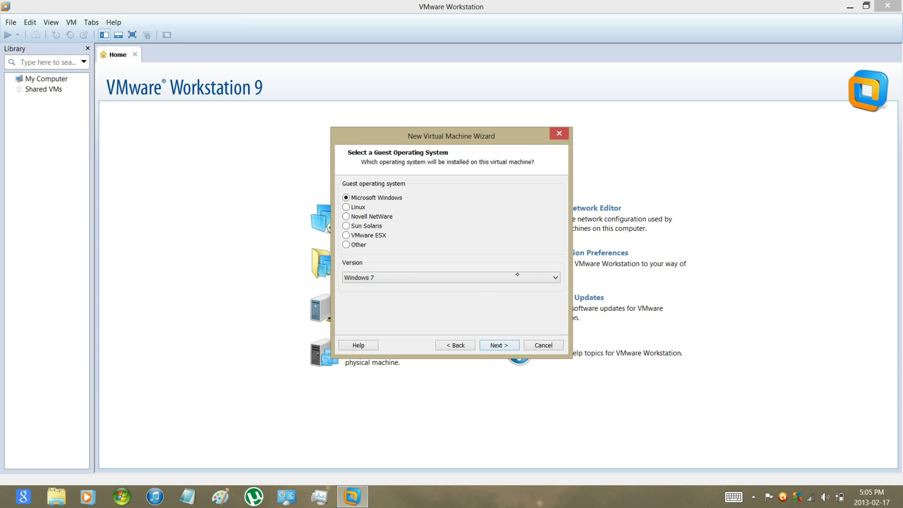
Set the guest operating system version to Windows 7 x64 and accept the default virtual machine name and location.
{"action": "left_click", "coordinate": [516, 280]}
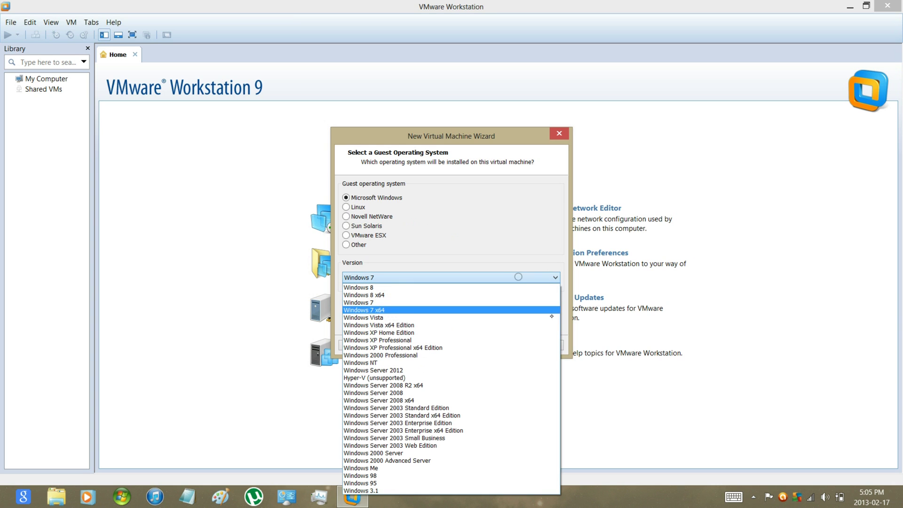
{"action": "left_click", "coordinate": [501, 318]}
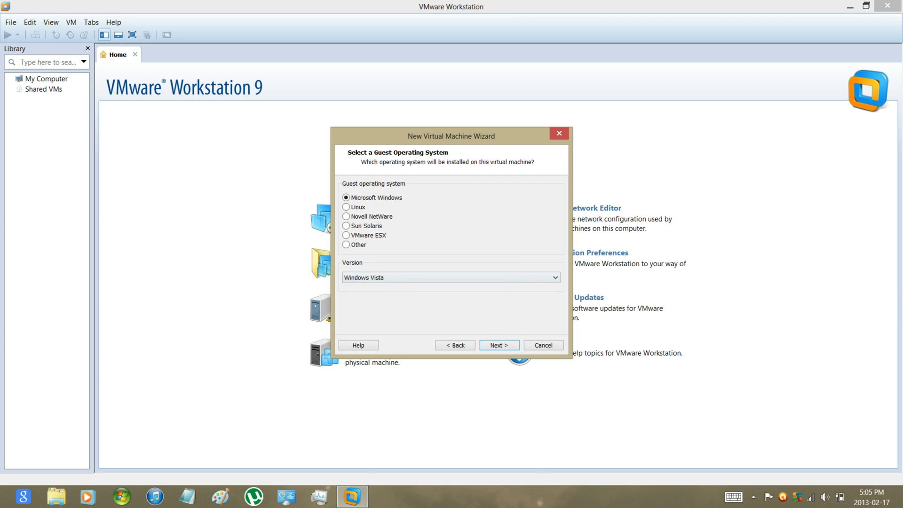
{"action": "key", "text": "Up"}
{"action": "key", "text": "Up"}
{"action": "key", "text": "Up"}
{"action": "left_click", "coordinate": [498, 345]}
{"action": "left_click", "coordinate": [502, 346]}
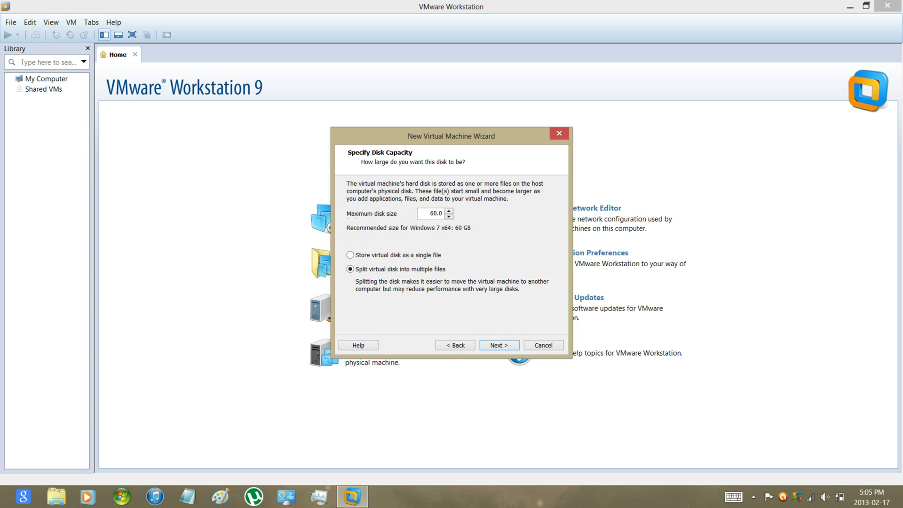
Accept the 60 GB disk split into multiple files, and set the virtual machine's memory to 2048 MB in the hardware settings.
{"action": "left_click", "coordinate": [500, 345]}
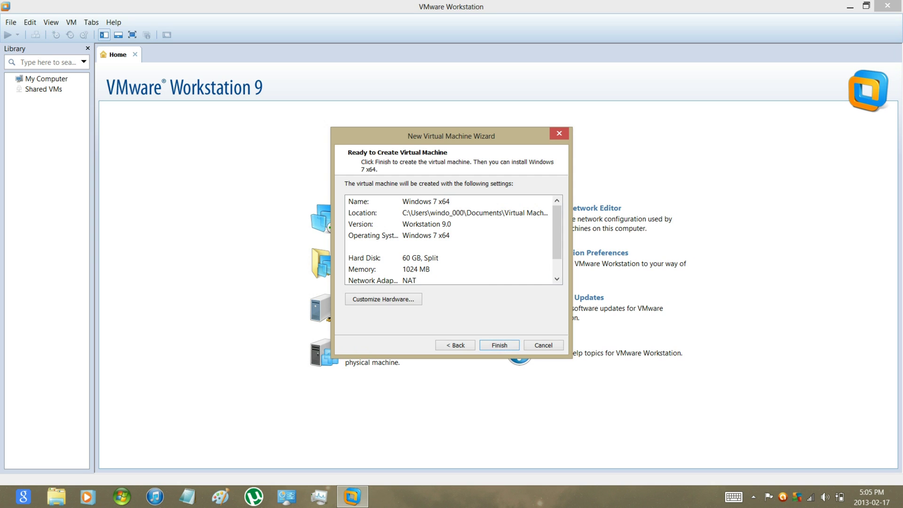
{"action": "left_click", "coordinate": [410, 300]}
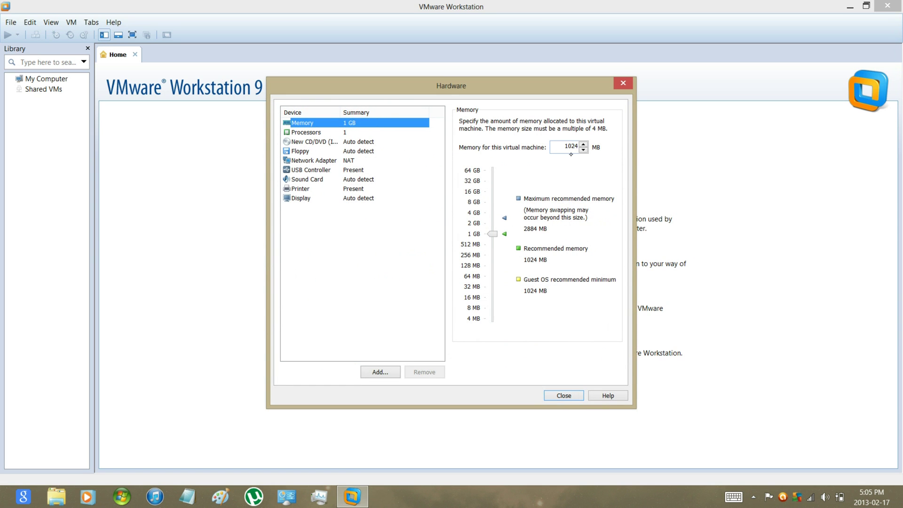
{"action": "left_click", "coordinate": [491, 223]}
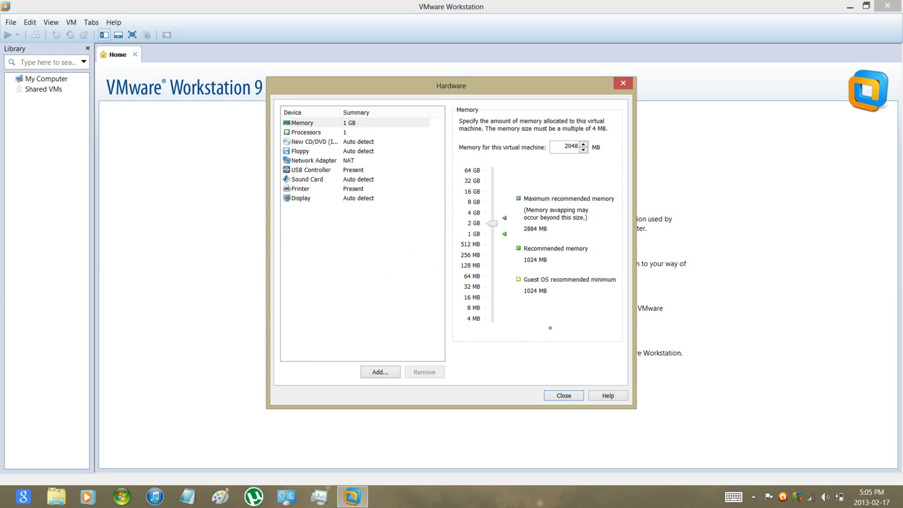
Check the host's memory in Task Manager, and set the virtual machine's processor to 4 cores.
{"action": "left_click", "coordinate": [387, 133]}
{"action": "key", "text": "ctrl+shift+Escape"}
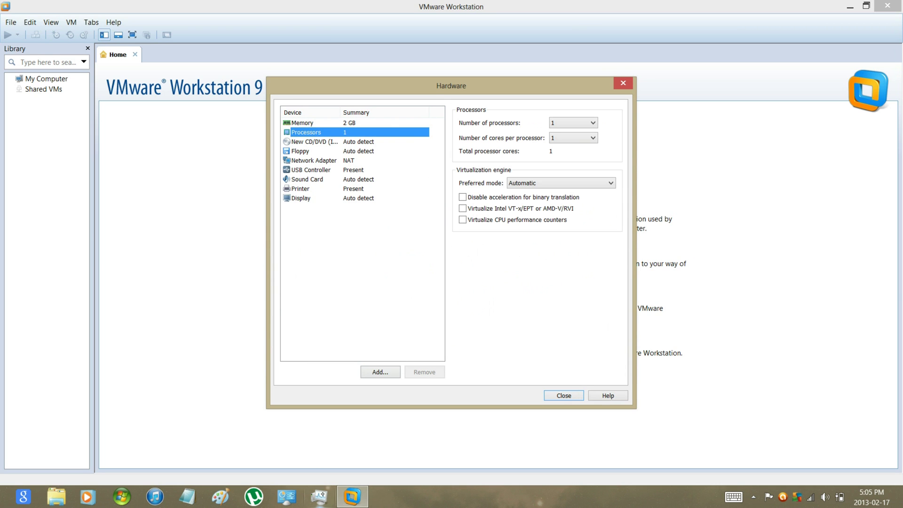
{"action": "left_click", "coordinate": [578, 41]}
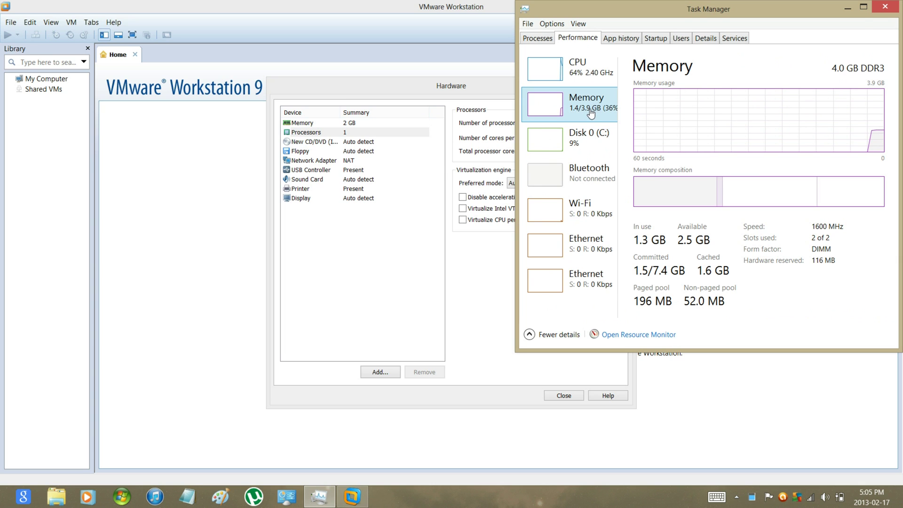
{"action": "left_click", "coordinate": [886, 7]}
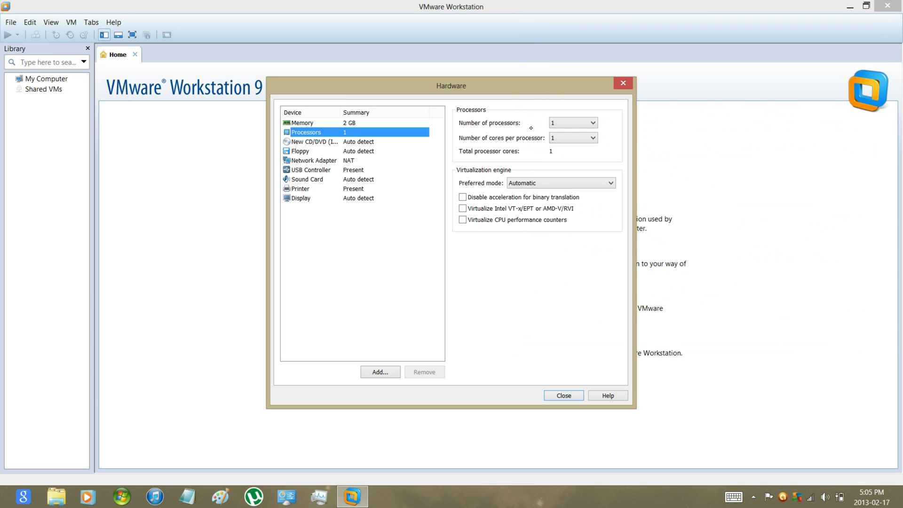
{"action": "left_click", "coordinate": [572, 135]}
{"action": "left_click", "coordinate": [573, 170]}
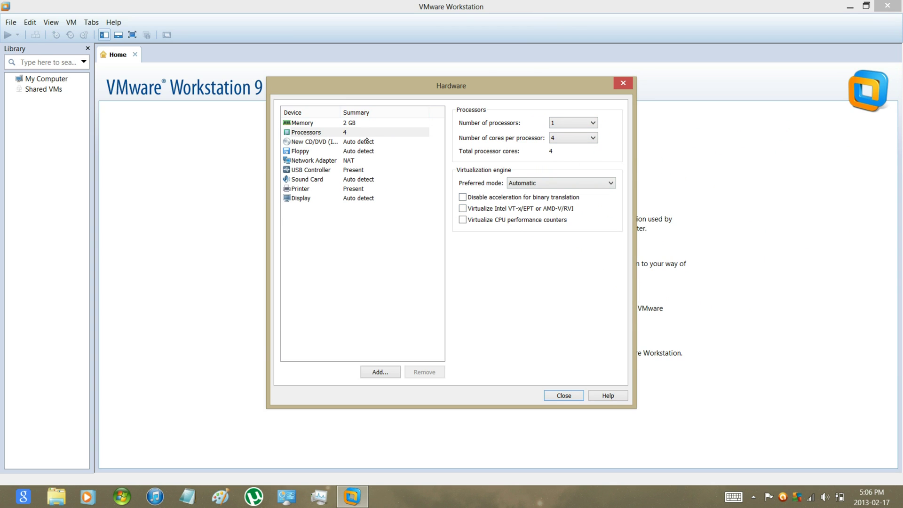
Set the virtual CD/DVD drive to use an ISO image file and browse to the personal user folder under C:\Users.
{"action": "left_click", "coordinate": [376, 149]}
{"action": "left_click", "coordinate": [367, 142]}
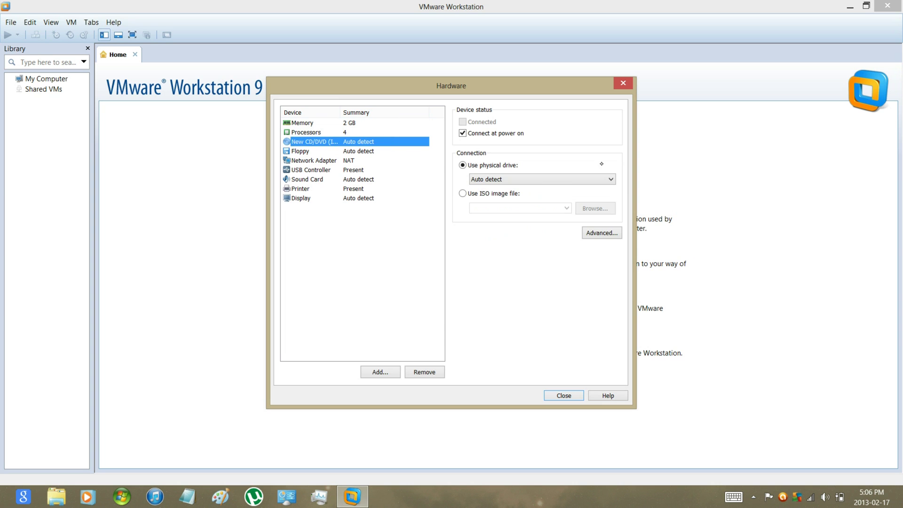
{"action": "left_click", "coordinate": [542, 208]}
{"action": "left_click", "coordinate": [599, 208]}
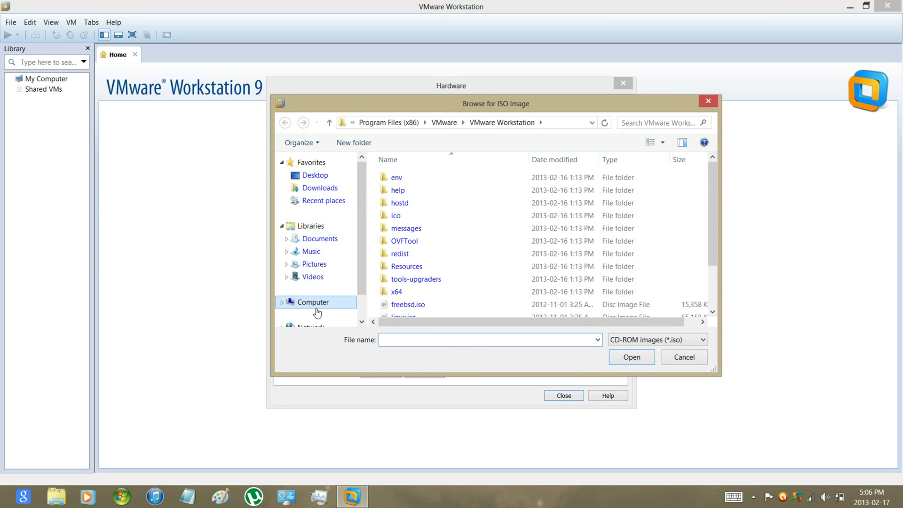
{"action": "left_click", "coordinate": [317, 310]}
{"action": "double_click", "coordinate": [458, 193]}
{"action": "double_click", "coordinate": [434, 228]}
{"action": "double_click", "coordinate": [448, 178]}
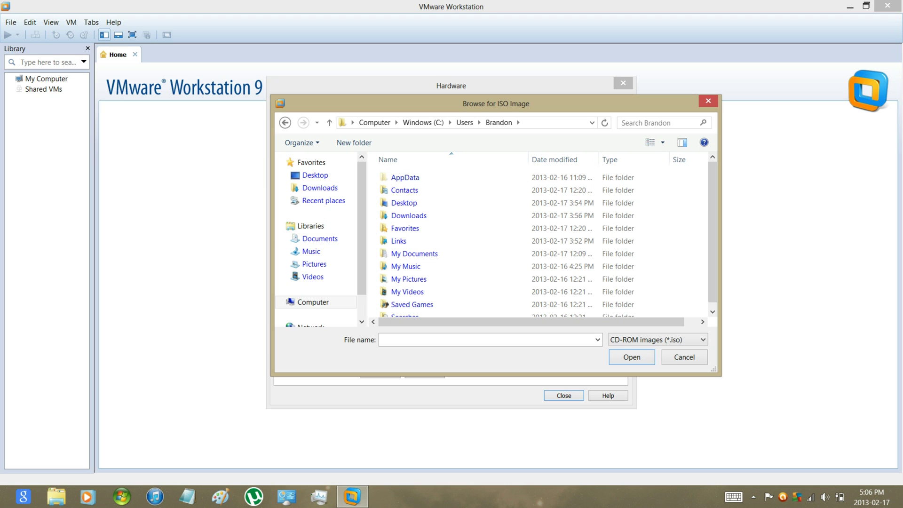
{"action": "scroll", "coordinate": [489, 233], "scroll_direction": "down", "scroll_amount": 1}
{"action": "double_click", "coordinate": [496, 248]}
{"action": "left_click_drag", "start_coordinate": [717, 164], "coordinate": [709, 326]}
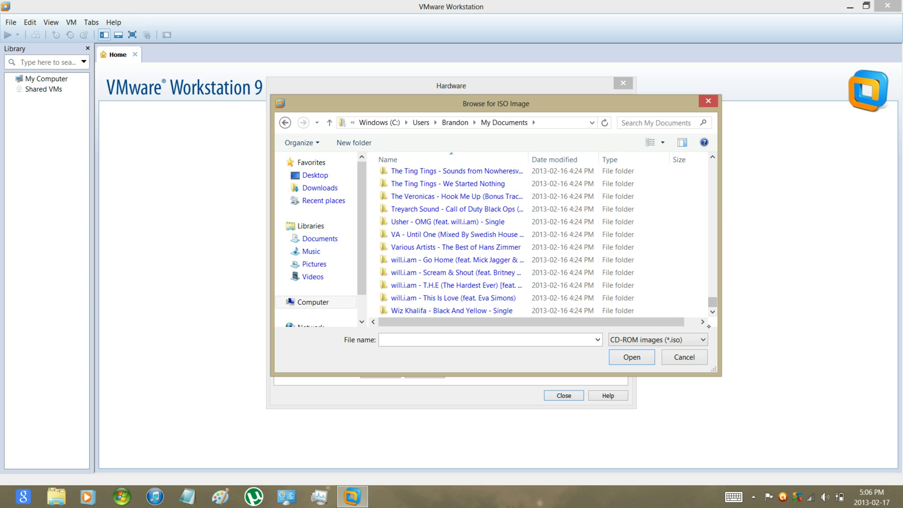
{"action": "left_click", "coordinate": [321, 189]}
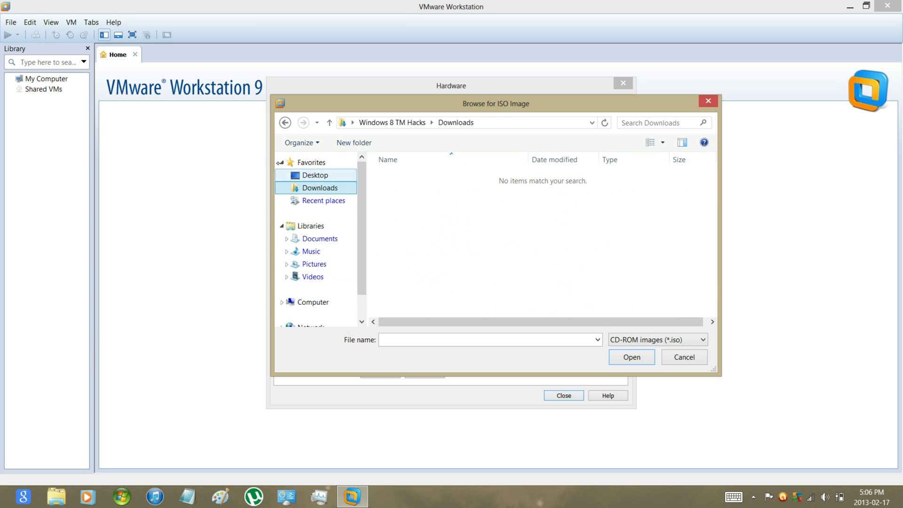
{"action": "left_click", "coordinate": [285, 123]}
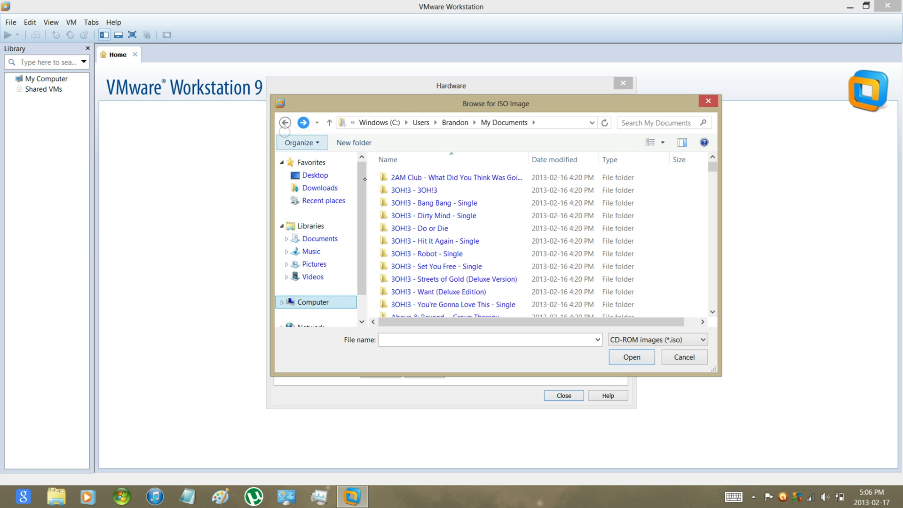
{"action": "left_click", "coordinate": [285, 123]}
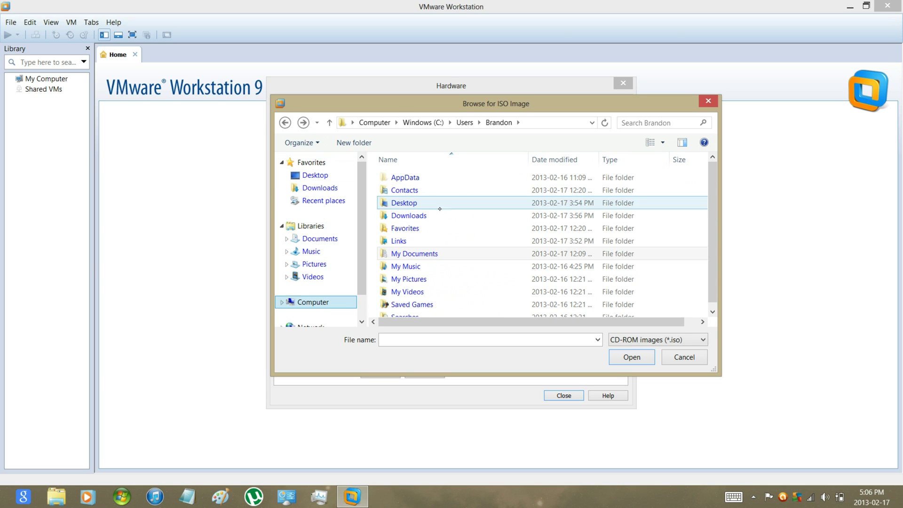
Choose the Windows installer ISO from the user folder's Downloads as the CD/DVD image.
{"action": "double_click", "coordinate": [413, 218]}
{"action": "double_click", "coordinate": [450, 194]}
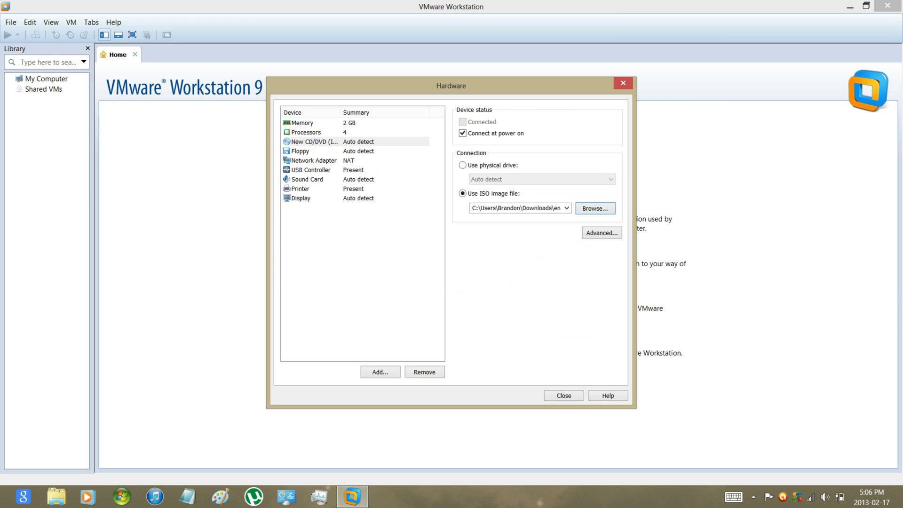
Remove the floppy drive and the printer from the virtual machine's hardware.
{"action": "left_click", "coordinate": [386, 152]}
{"action": "left_click", "coordinate": [426, 372]}
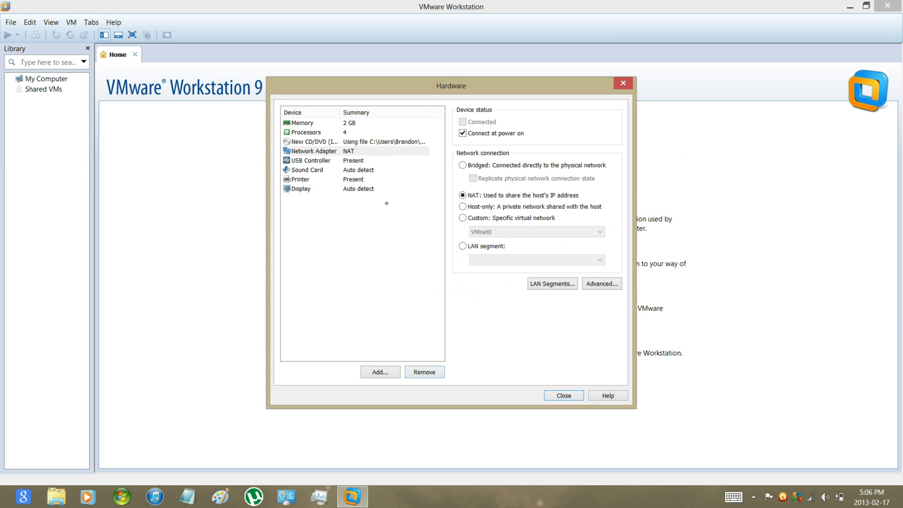
{"action": "left_click", "coordinate": [393, 179]}
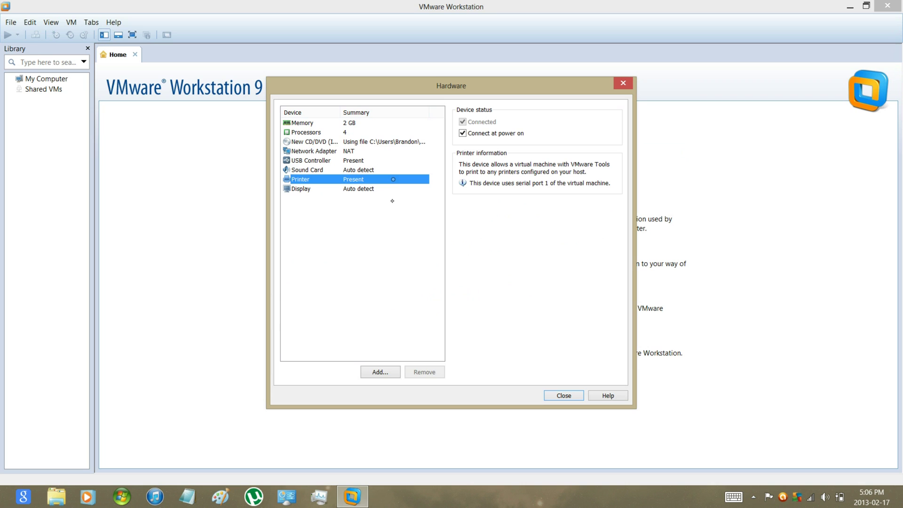
{"action": "left_click", "coordinate": [434, 357]}
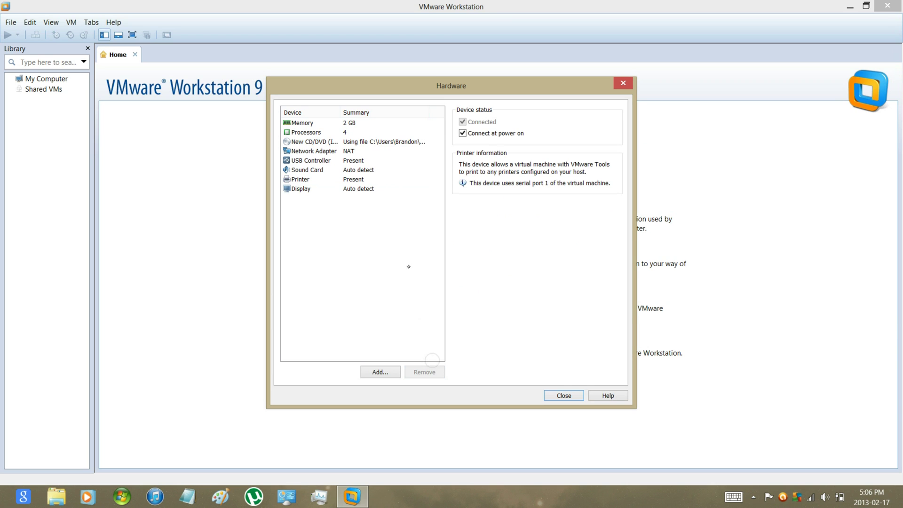
{"action": "left_click", "coordinate": [362, 180]}
{"action": "left_click", "coordinate": [421, 372]}
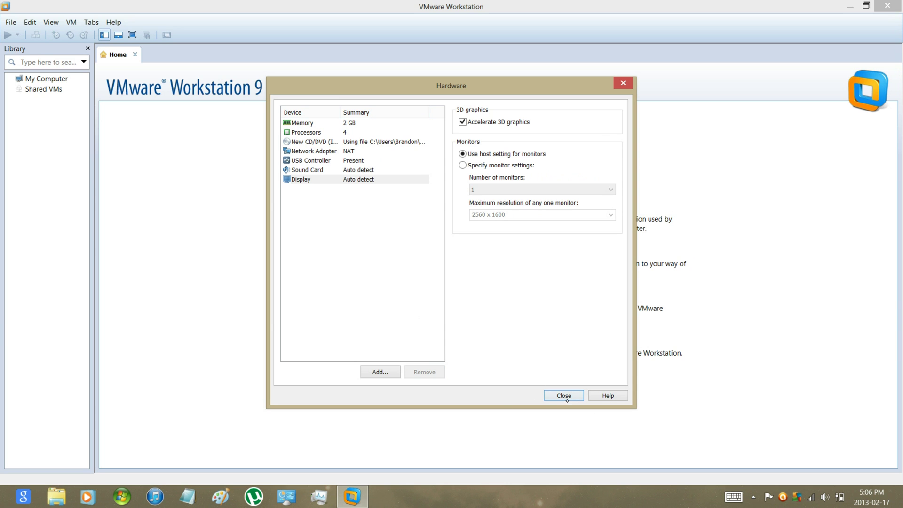
Close the hardware settings, finish creating the Windows 7 x64 virtual machine, and power it on.
{"action": "left_click", "coordinate": [566, 397]}
{"action": "left_click", "coordinate": [500, 346]}
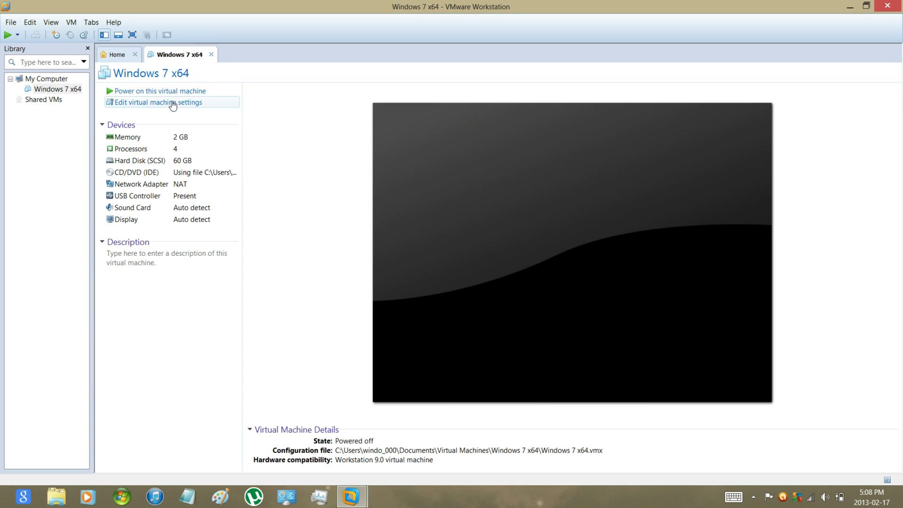
{"action": "left_click", "coordinate": [229, 90]}
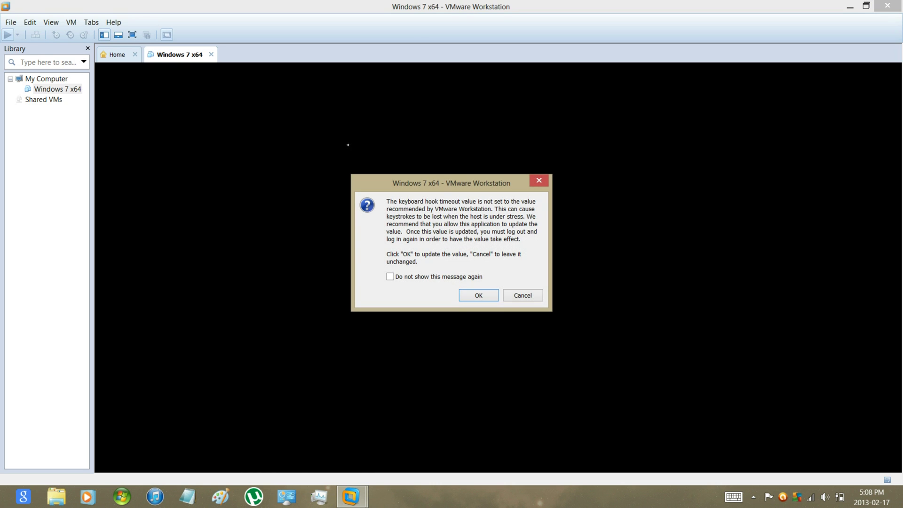
Allow the keyboard hook timeout value to be updated and choose not to show that message again.
{"action": "key", "text": "alt+d"}
{"action": "left_click", "coordinate": [457, 276]}
{"action": "left_click", "coordinate": [412, 279]}
{"action": "left_click", "coordinate": [426, 277]}
{"action": "left_click", "coordinate": [480, 299]}
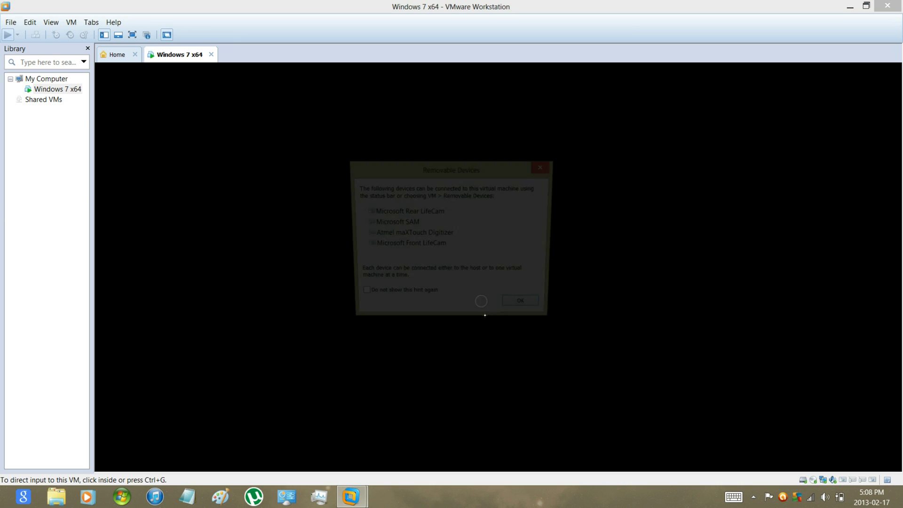
Dismiss the Removable Devices hint so it does not show again, and switch the virtual machine to full screen.
{"action": "left_click", "coordinate": [424, 298]}
{"action": "left_click", "coordinate": [527, 309]}
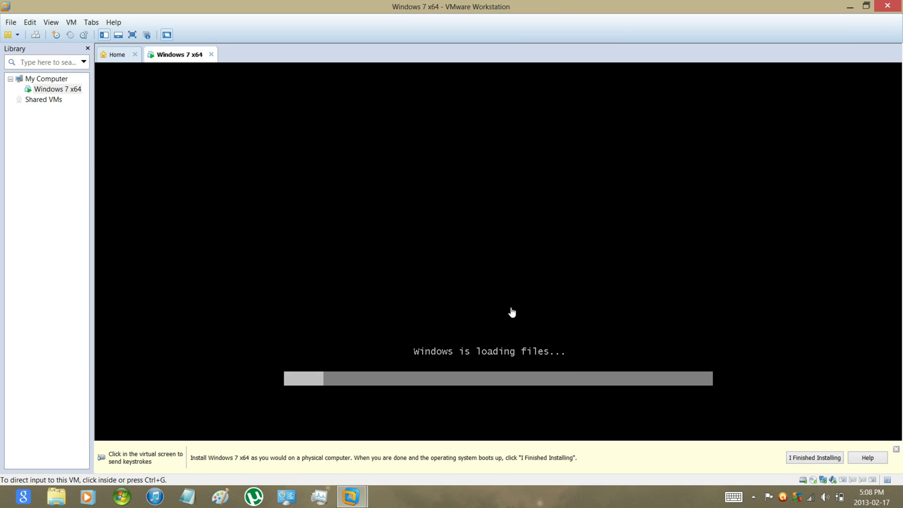
{"action": "left_click", "coordinate": [133, 34]}
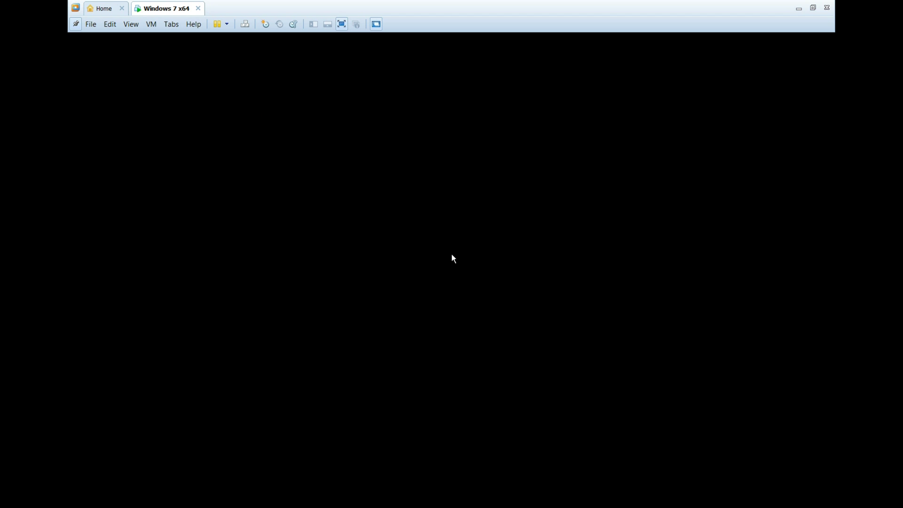
Set the Windows installer's time and currency format to English (Canada) and continue.
{"action": "left_click", "coordinate": [265, 273]}
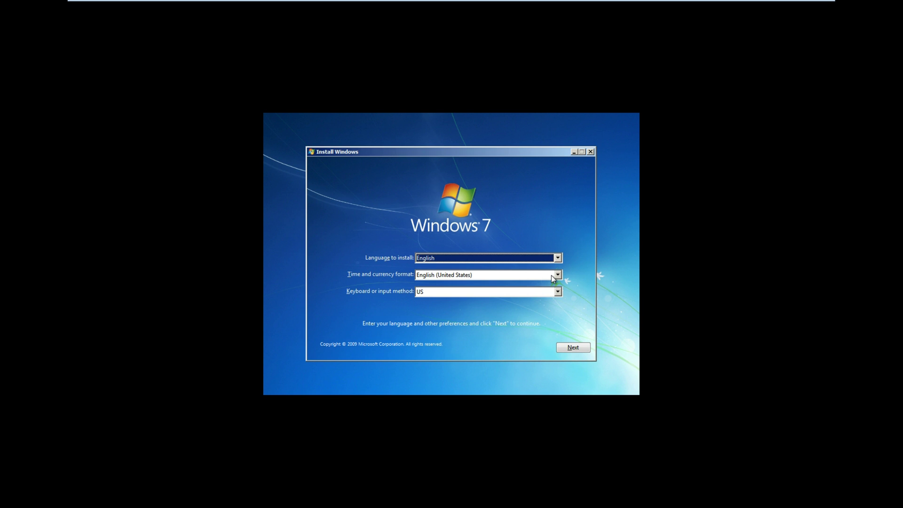
{"action": "key", "text": "Tab"}
{"action": "key", "text": "Up"}
{"action": "key", "text": "Up"}
{"action": "key", "text": "Up"}
{"action": "key", "text": "Up"}
{"action": "key", "text": "Up"}
{"action": "key", "text": "Up"}
{"action": "key", "text": "Up"}
{"action": "key", "text": "Up"}
{"action": "key", "text": "Up"}
{"action": "key", "text": "Up"}
{"action": "key", "text": "Up"}
{"action": "key", "text": "Up"}
{"action": "key", "text": "Up"}
{"action": "key", "text": "Up"}
{"action": "key", "text": "Up"}
{"action": "key", "text": "Up"}
{"action": "key", "text": "Down"}
{"action": "key", "text": "Down"}
{"action": "key", "text": "Down"}
{"action": "key", "text": "Down"}
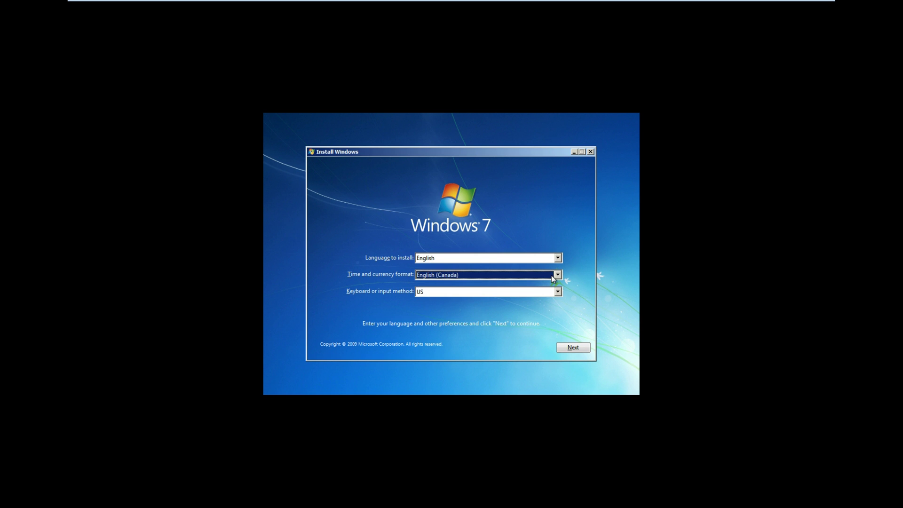
{"action": "key", "text": "Return"}
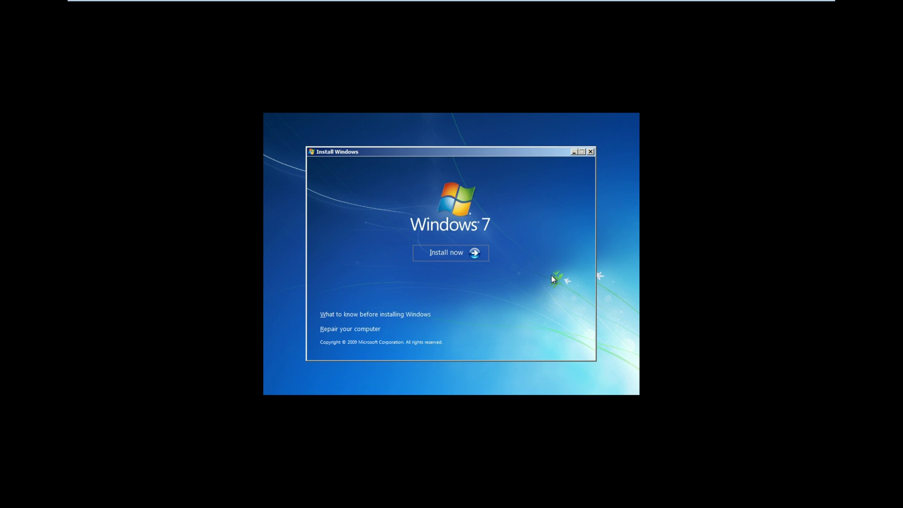
Accept the Windows 7 license terms and start a custom installation on the Disk 0 unallocated space.
{"action": "key", "text": "Return"}
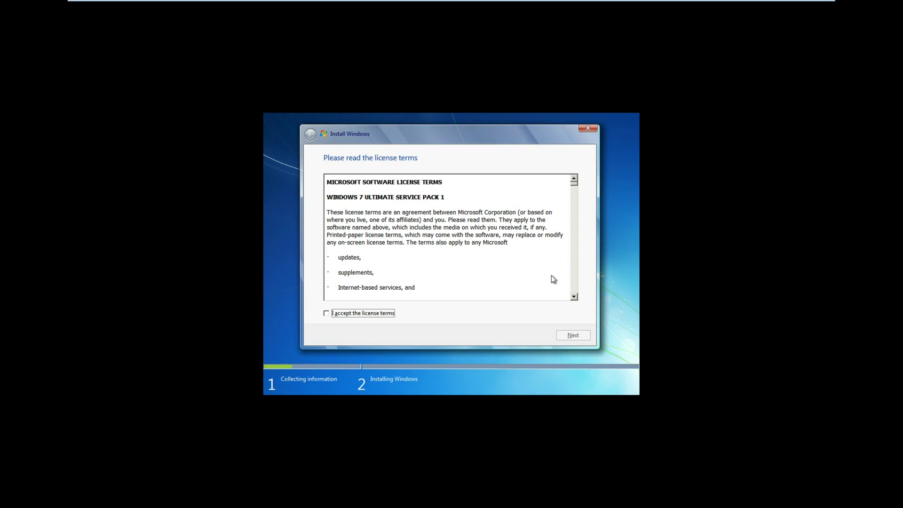
{"action": "left_click", "coordinate": [361, 311]}
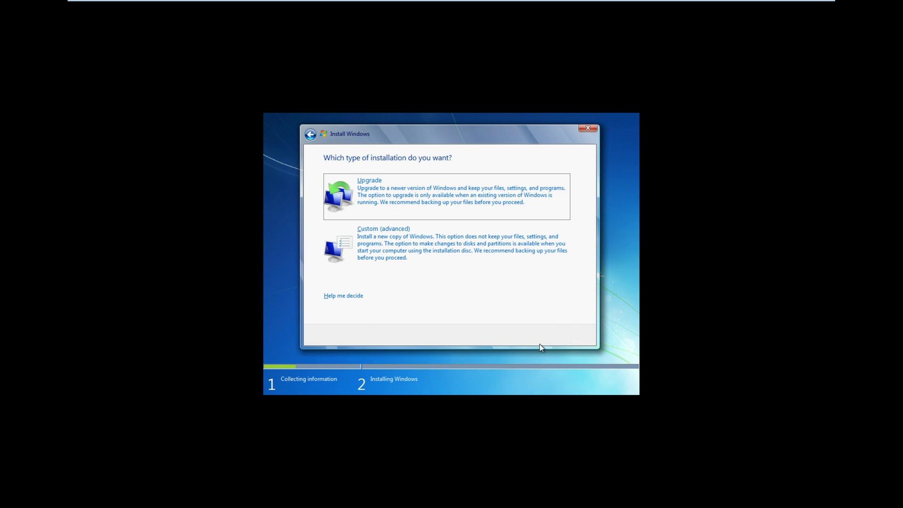
{"action": "left_click", "coordinate": [488, 242]}
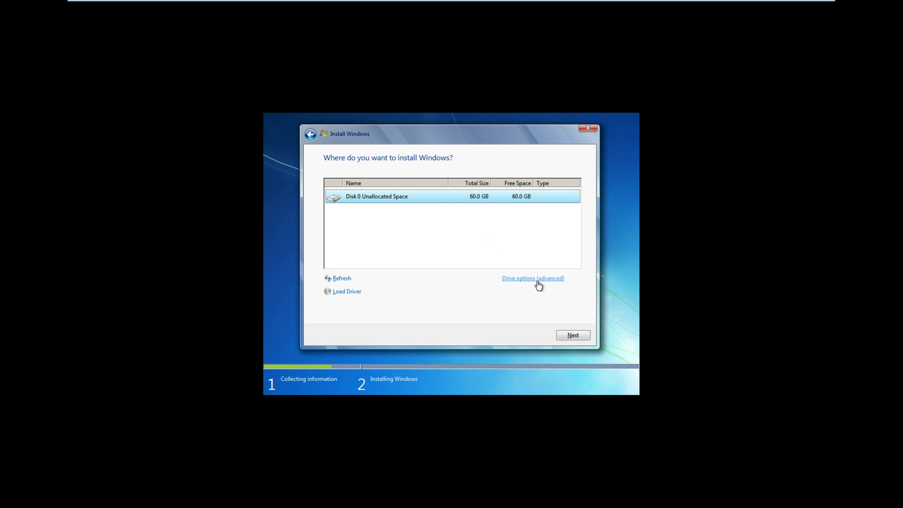
{"action": "left_click", "coordinate": [576, 337]}
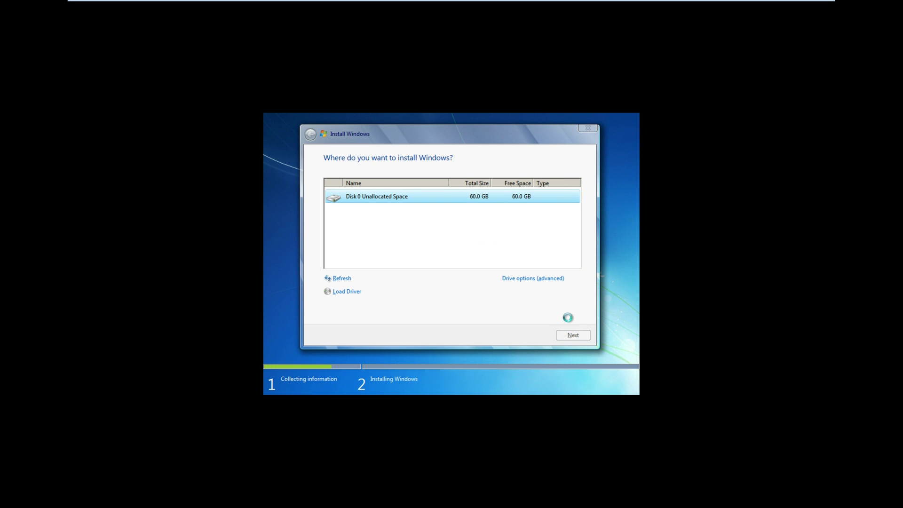
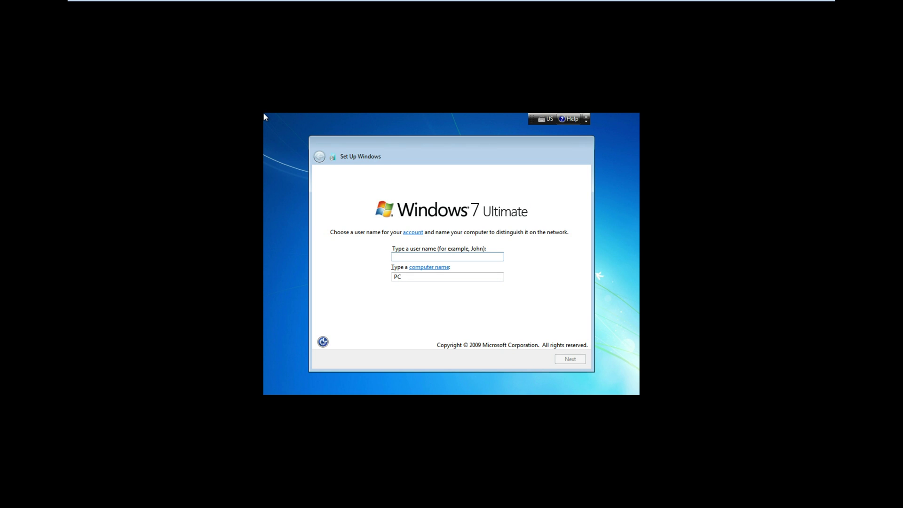
Enter the account's user name in Windows setup and leave the account without a password.
{"action": "type", "text": "Brandon"}
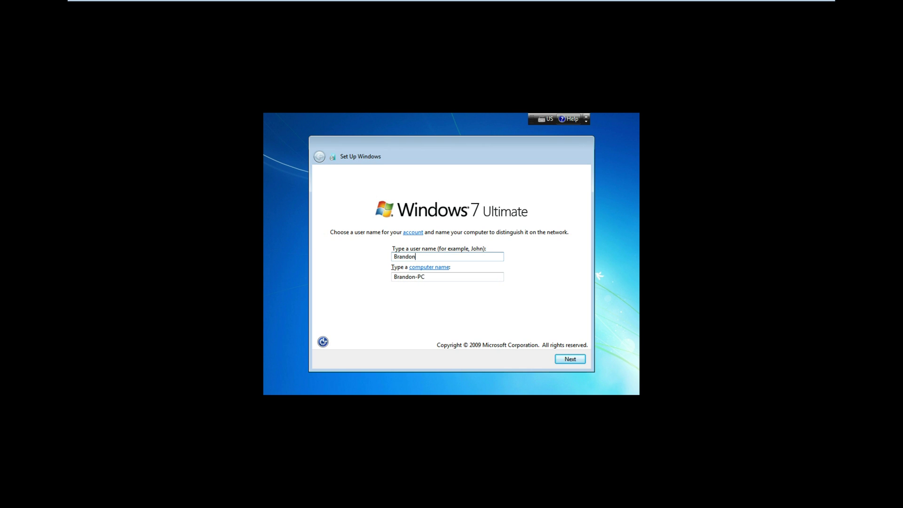
{"action": "key", "text": "Return"}
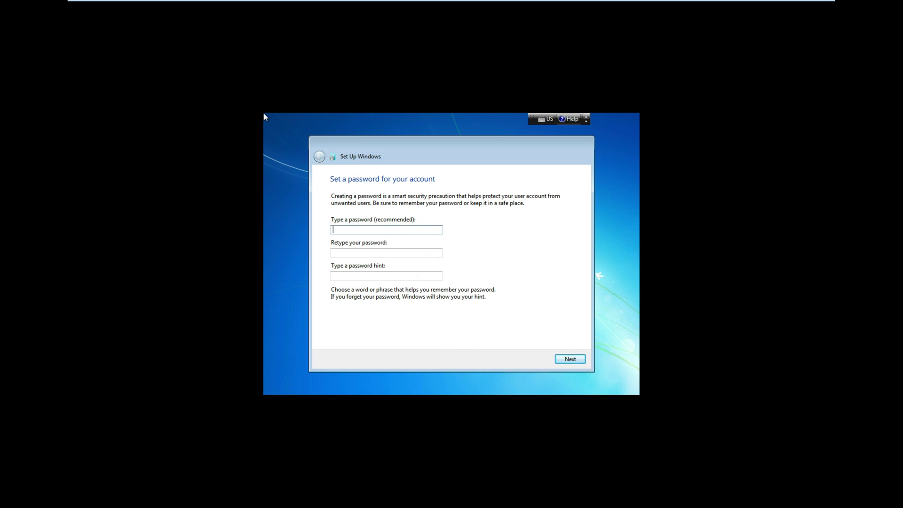
{"action": "key", "text": "Return"}
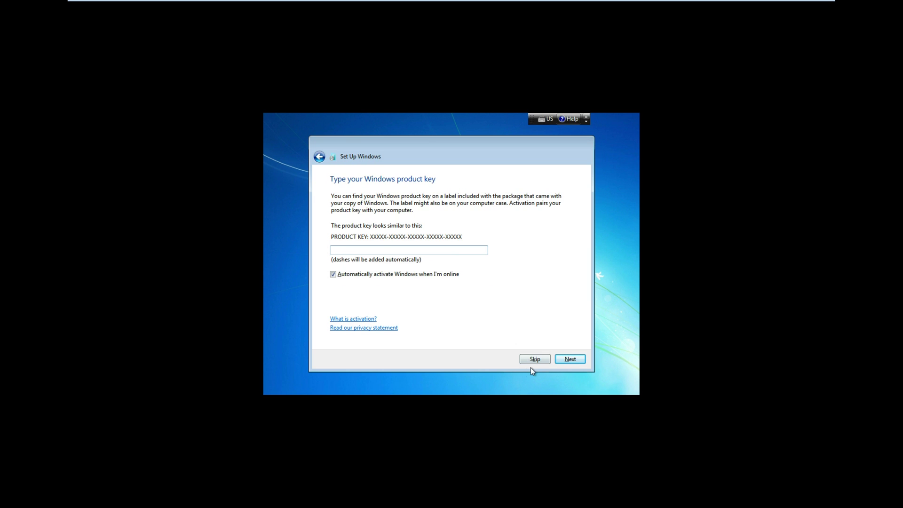
Turn off automatic activation, continue without a product key, and choose Ask me later for the update settings.
{"action": "left_click", "coordinate": [372, 275]}
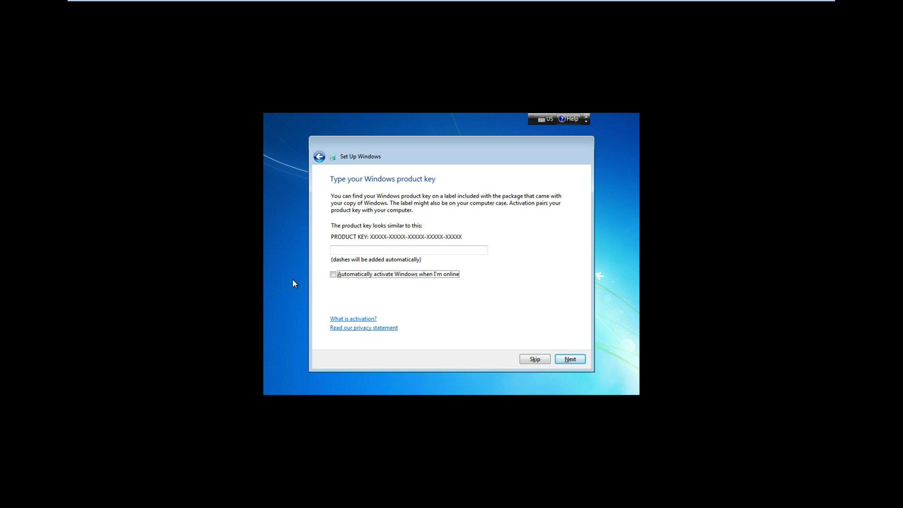
{"action": "key", "text": "Return"}
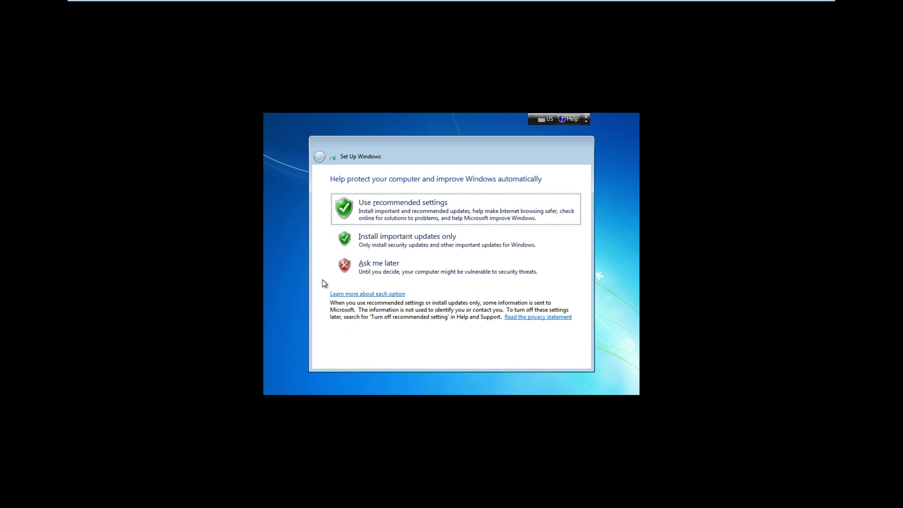
{"action": "left_click", "coordinate": [364, 277]}
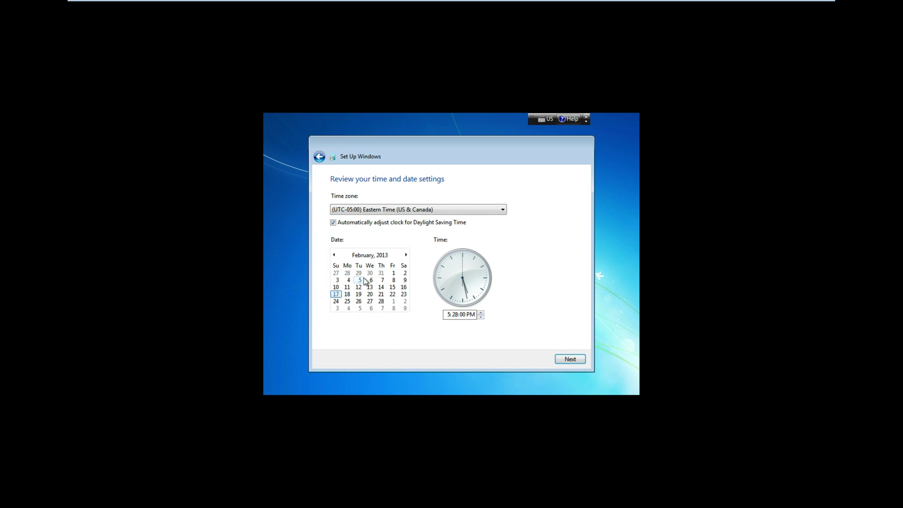
Set the time zone to (UTC-08:00) Pacific Time (US & Canada) and choose Home network as the computer's location.
{"action": "left_click", "coordinate": [481, 208]}
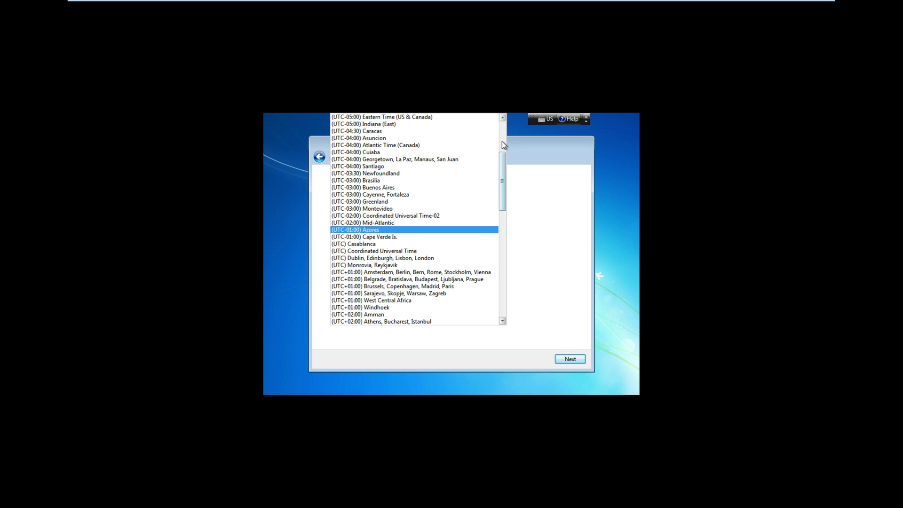
{"action": "scroll", "coordinate": [502, 140], "scroll_direction": "up", "scroll_amount": 5}
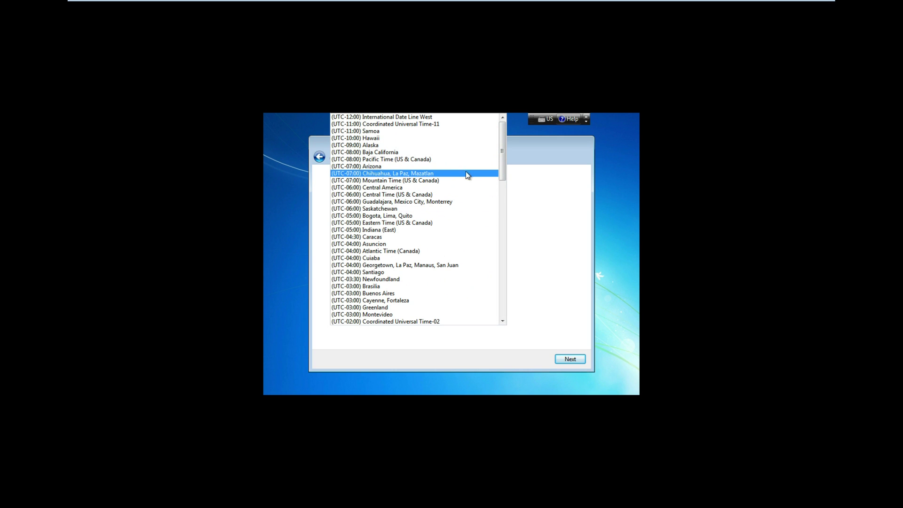
{"action": "left_click", "coordinate": [482, 159]}
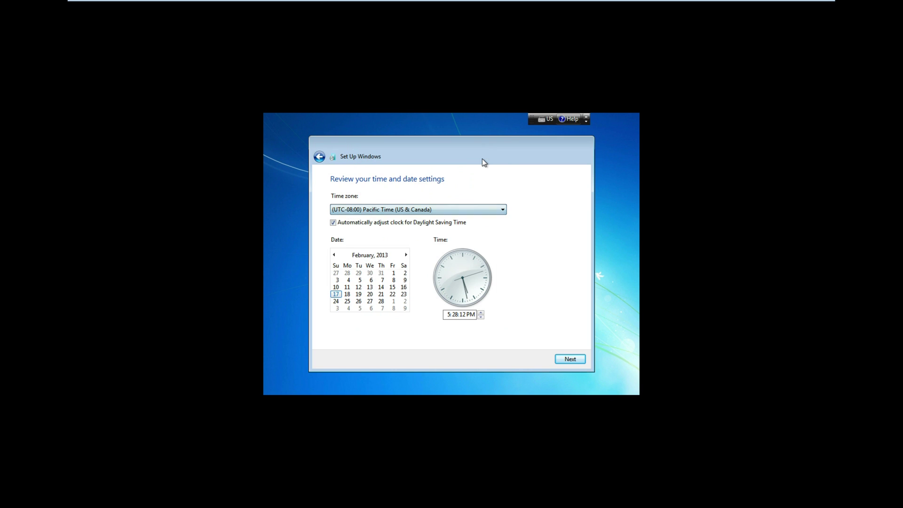
{"action": "left_click", "coordinate": [562, 356]}
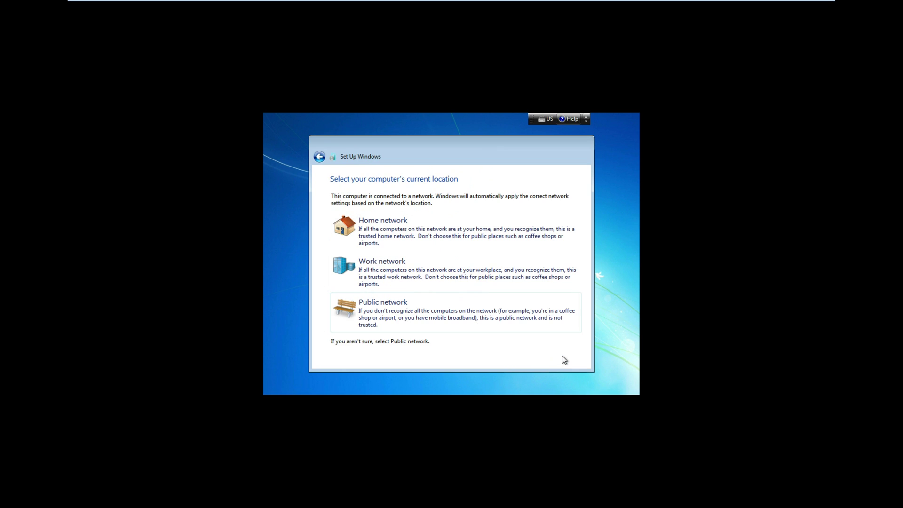
{"action": "left_click", "coordinate": [446, 235]}
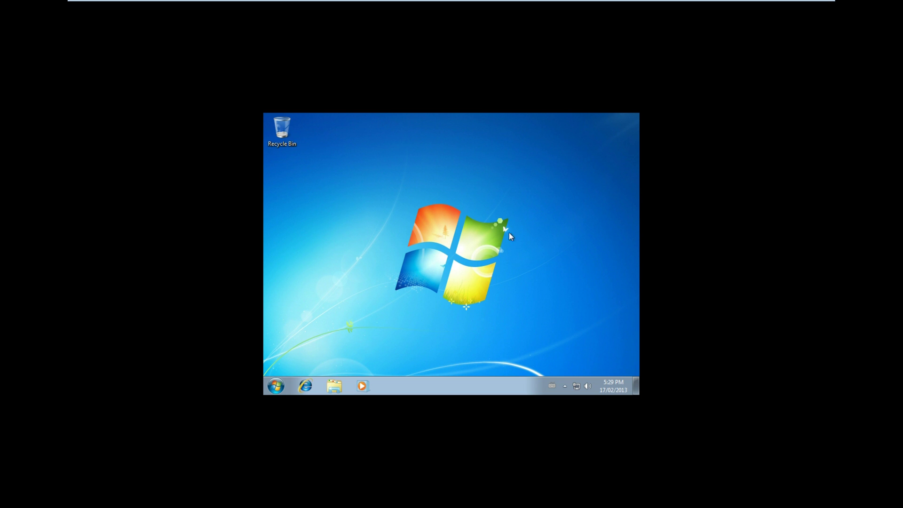
{"action": "left_click", "coordinate": [565, 386]}
{"action": "left_click", "coordinate": [597, 240]}
Connect the VMware Tools installer CD to the running Windows 7 x64 virtual machine.
{"action": "mouse_move", "coordinate": [398, 6]}
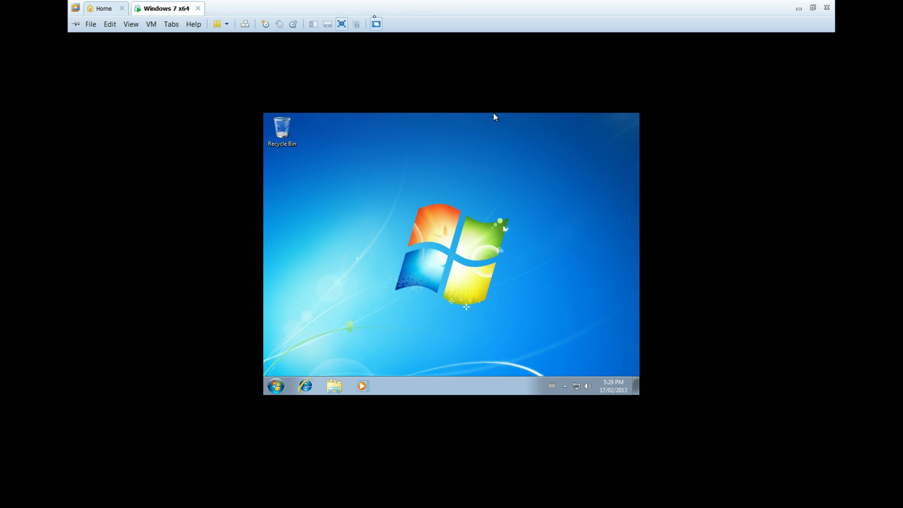
{"action": "left_click", "coordinate": [172, 24]}
{"action": "mouse_move", "coordinate": [151, 24]}
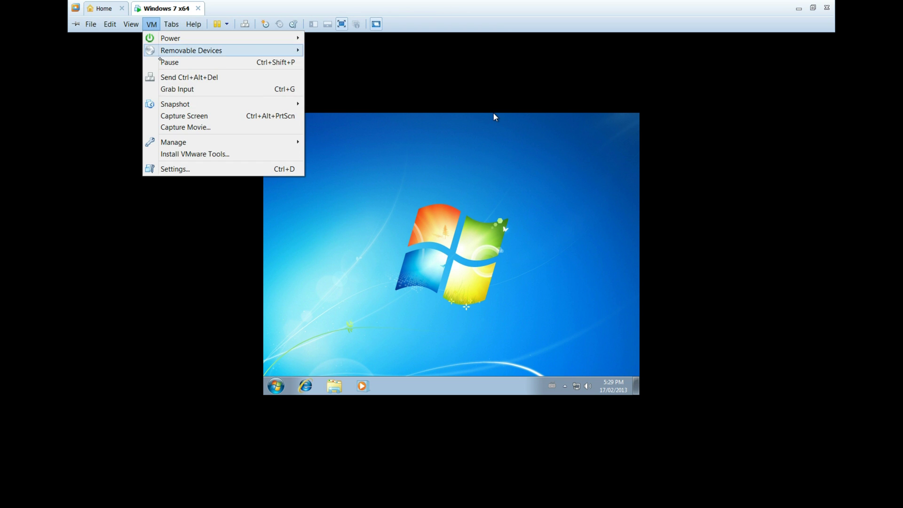
{"action": "left_click", "coordinate": [221, 154]}
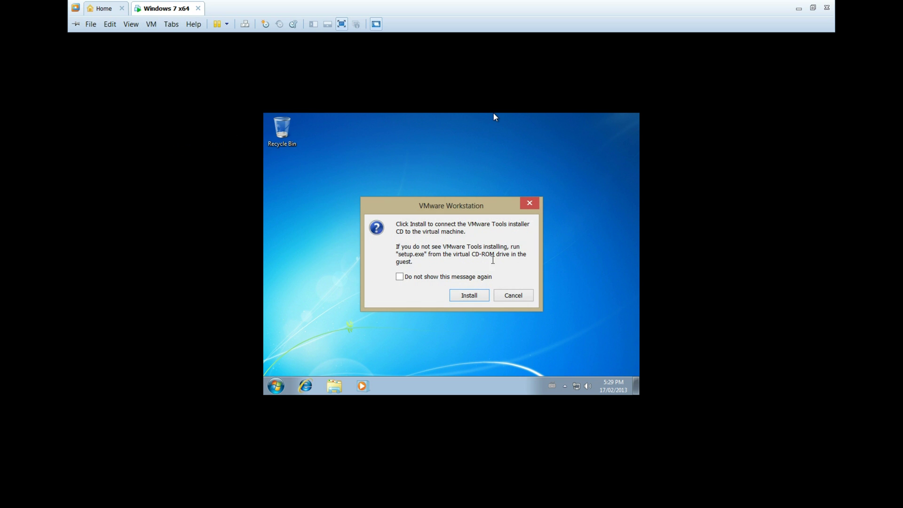
{"action": "left_click", "coordinate": [469, 296]}
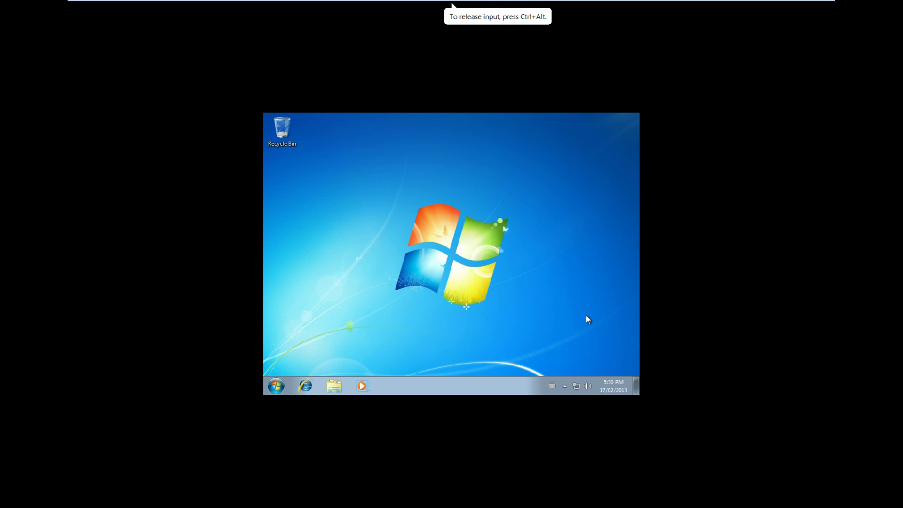
Launch the VMware Tools installer from the guest's DVD drive (D:) and allow it to make changes to the computer.
{"action": "left_click", "coordinate": [276, 385]}
{"action": "left_click", "coordinate": [415, 277]}
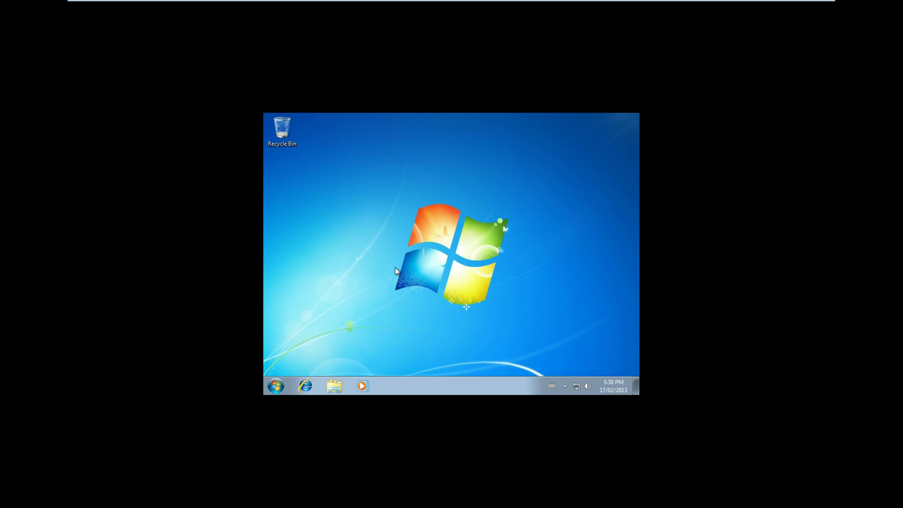
{"action": "left_click", "coordinate": [521, 228]}
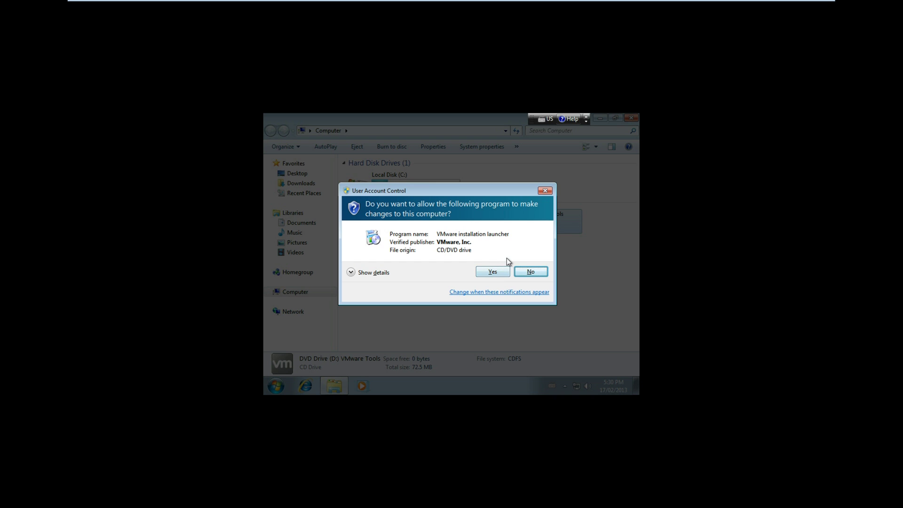
{"action": "left_click", "coordinate": [494, 271]}
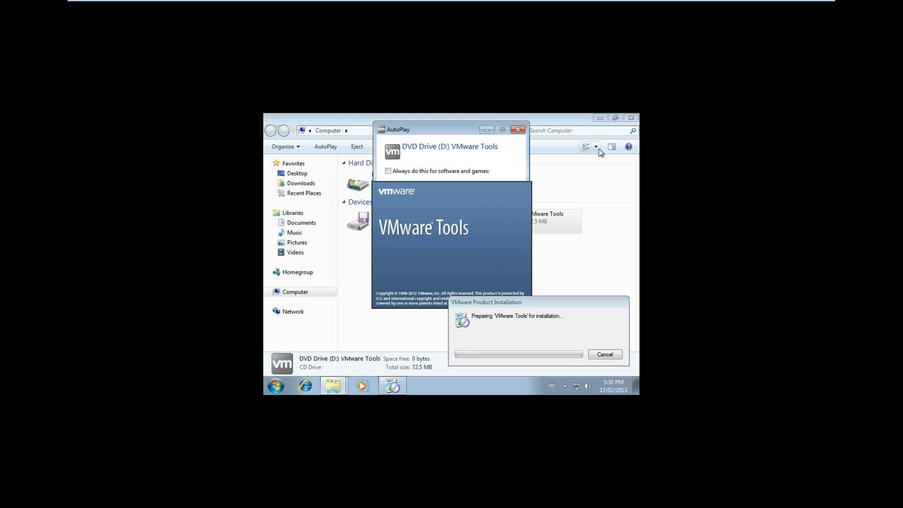
Close the guest's Computer and AutoPlay windows while VMware Tools prepares for installation.
{"action": "left_click", "coordinate": [632, 118]}
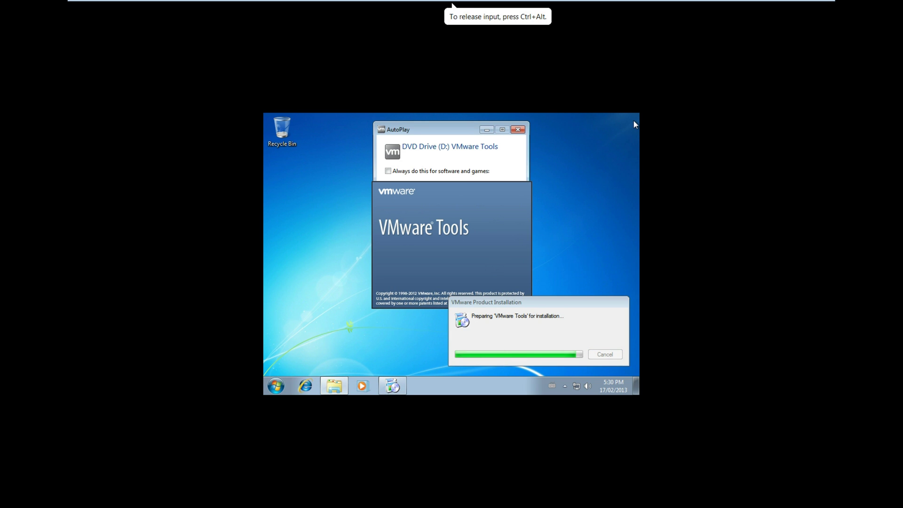
{"action": "left_click", "coordinate": [519, 129]}
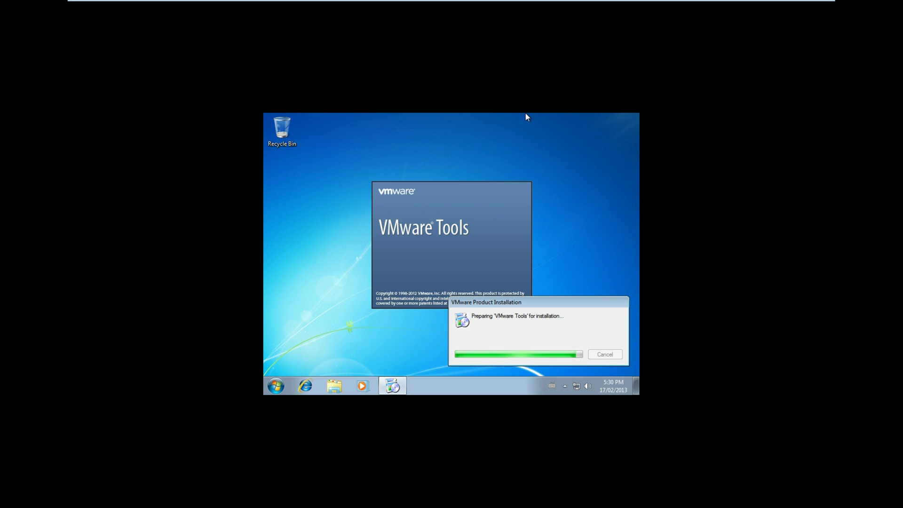
{"action": "left_click", "coordinate": [527, 117]}
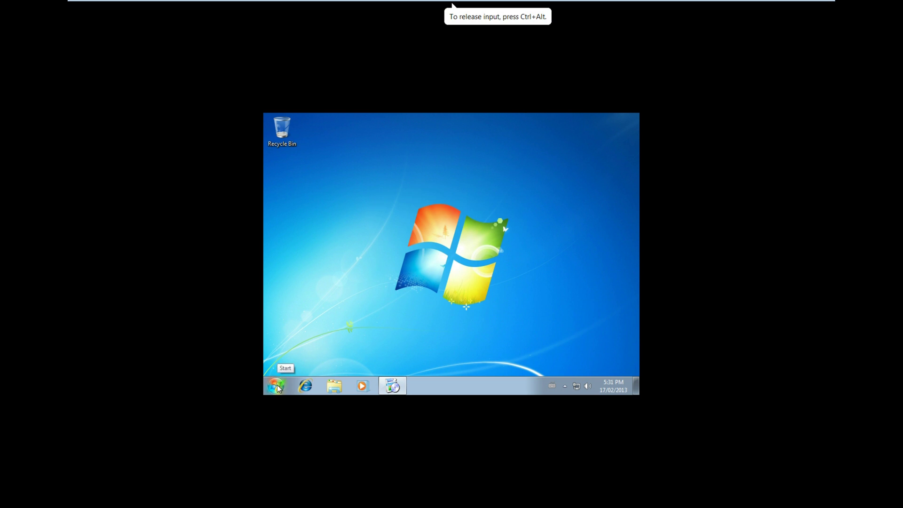
{"action": "left_click", "coordinate": [277, 387]}
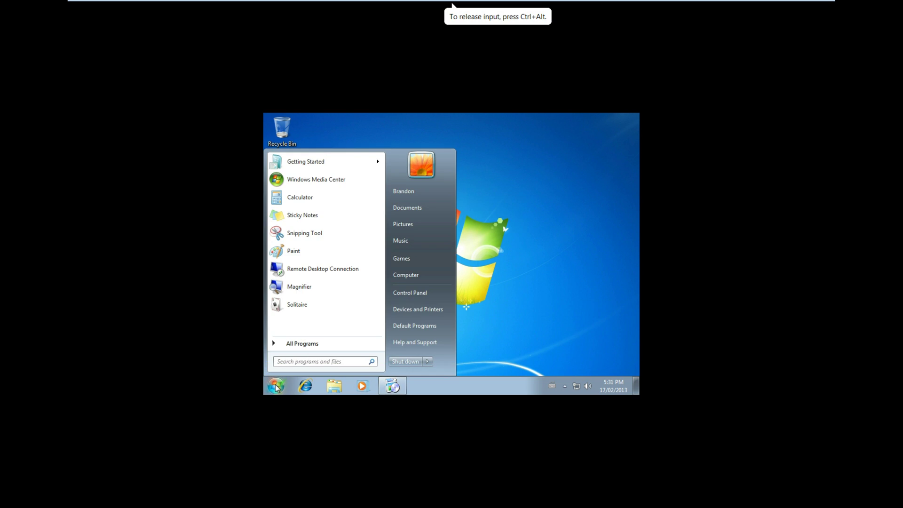
{"action": "left_click", "coordinate": [609, 305]}
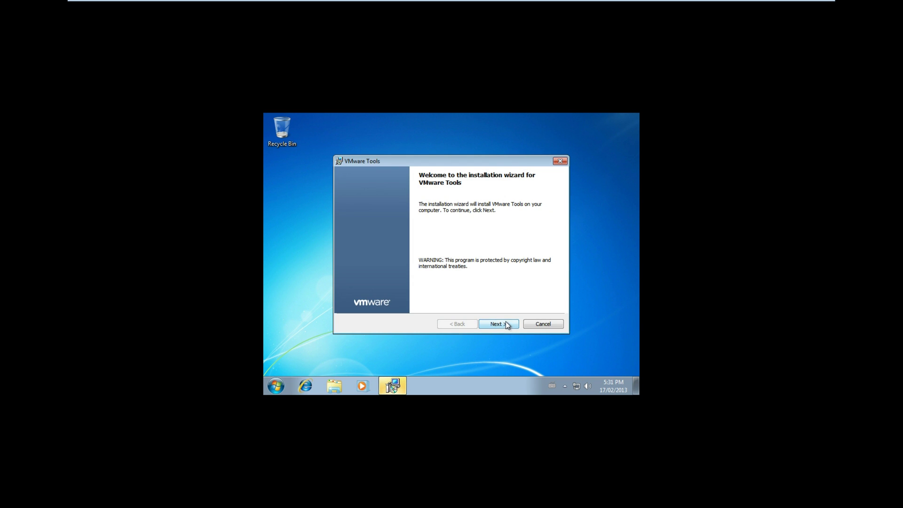
Install VMware Tools with the Typical setup type.
{"action": "left_click", "coordinate": [509, 324]}
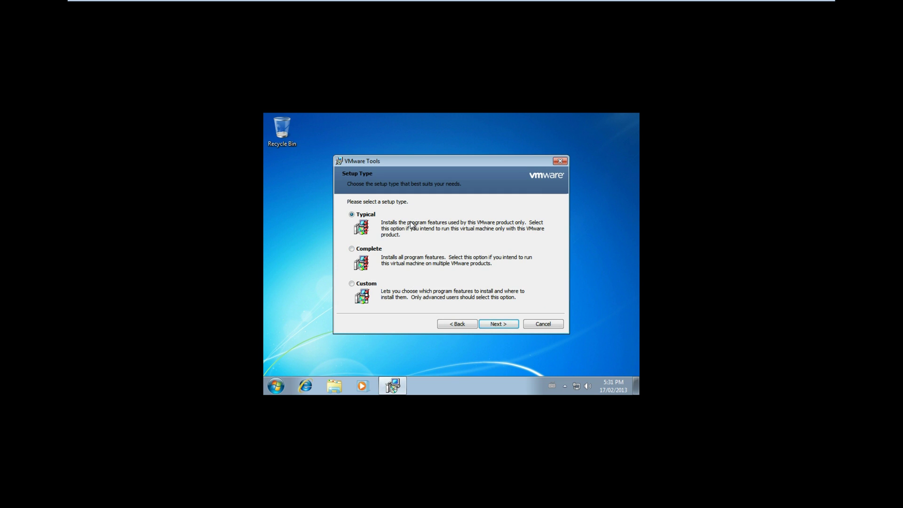
{"action": "left_click", "coordinate": [505, 324]}
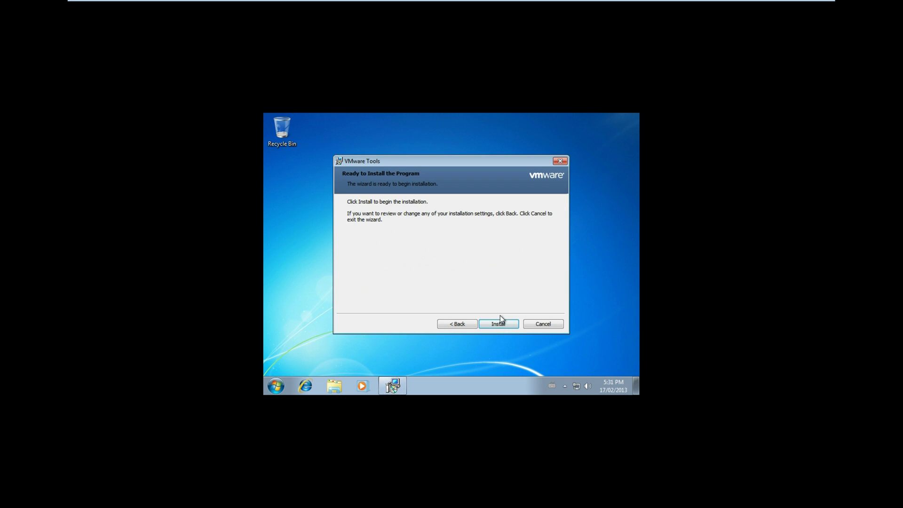
{"action": "left_click", "coordinate": [506, 325]}
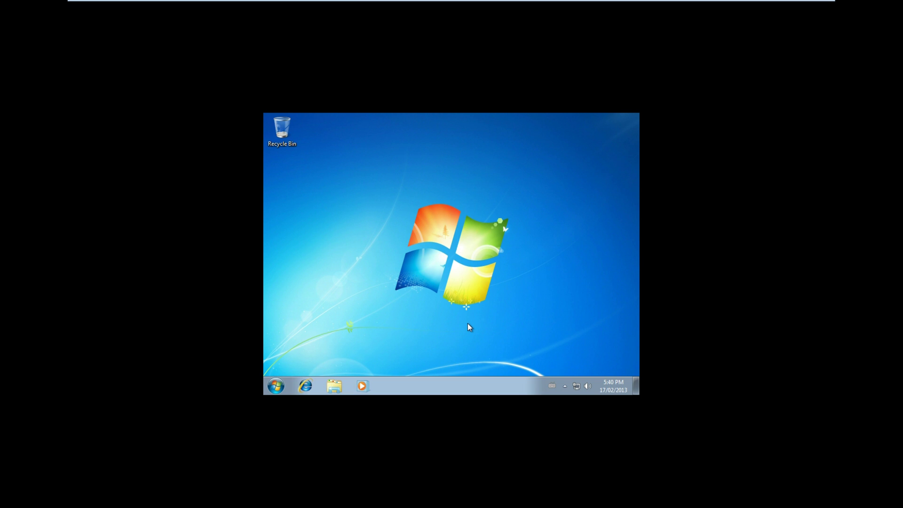
Shut down the Windows 7 guest and set the virtual machine's CD/DVD (IDE) device to use a physical drive with Auto detect.
{"action": "left_click", "coordinate": [276, 386]}
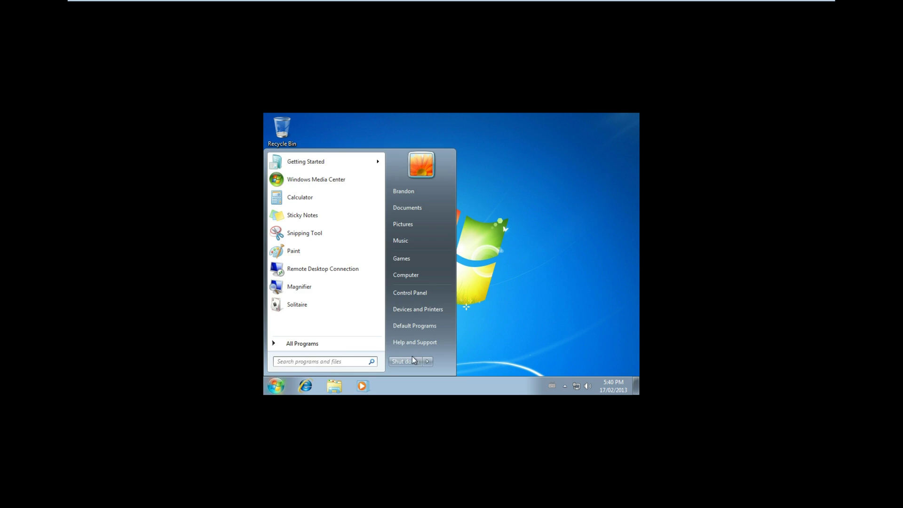
{"action": "left_click", "coordinate": [436, 374]}
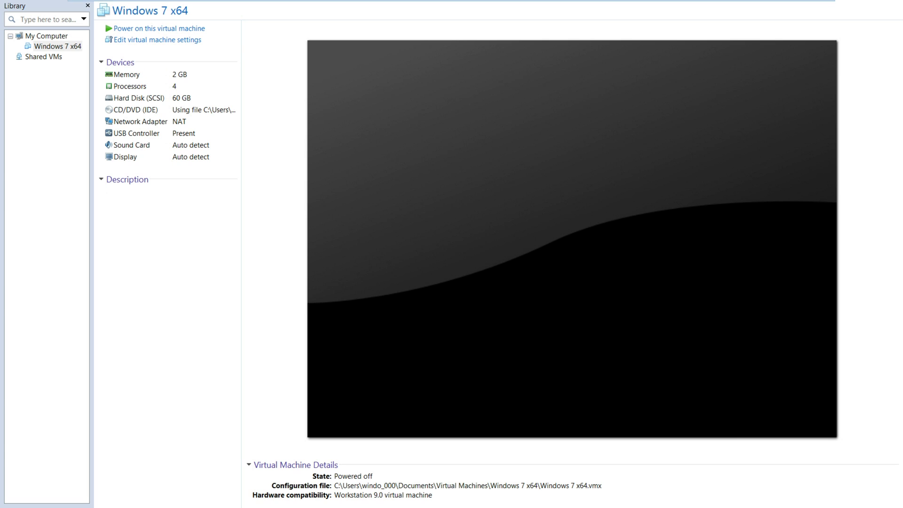
{"action": "left_click", "coordinate": [207, 41]}
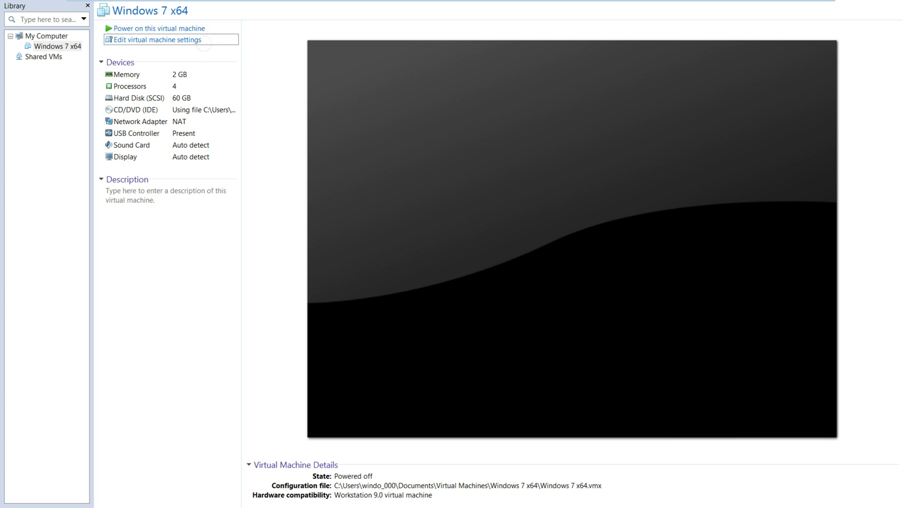
{"action": "left_click", "coordinate": [379, 158]}
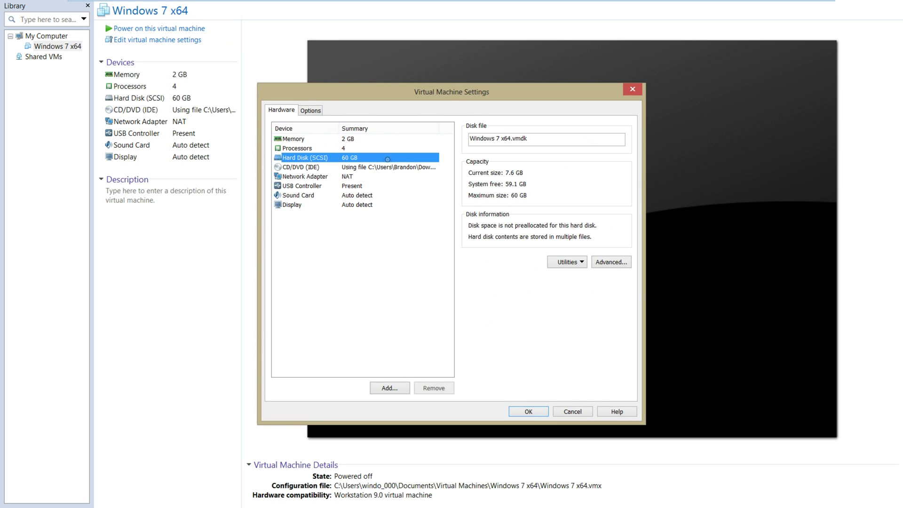
{"action": "left_click", "coordinate": [404, 168]}
{"action": "left_click", "coordinate": [500, 181]}
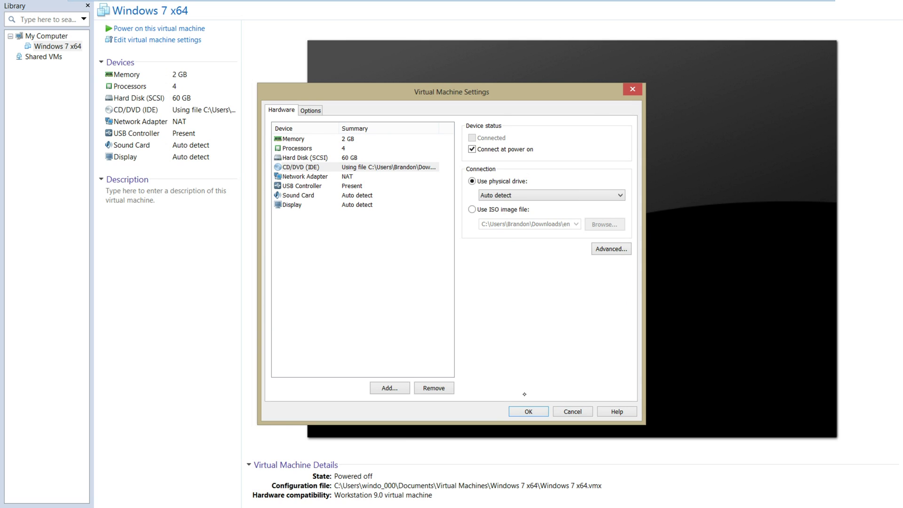
{"action": "left_click", "coordinate": [529, 411]}
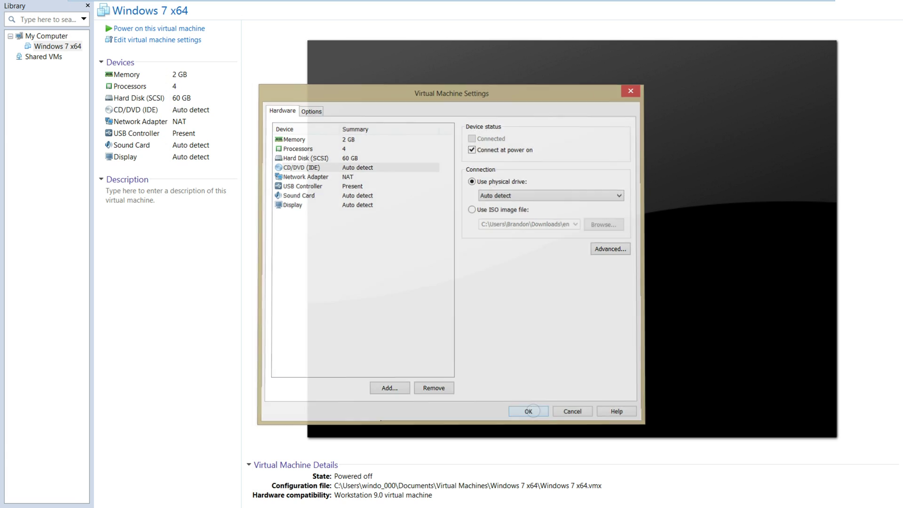
Power on the Windows 7 x64 virtual machine and agree to try connecting the ide1:0 device at every power-on.
{"action": "left_click", "coordinate": [199, 29]}
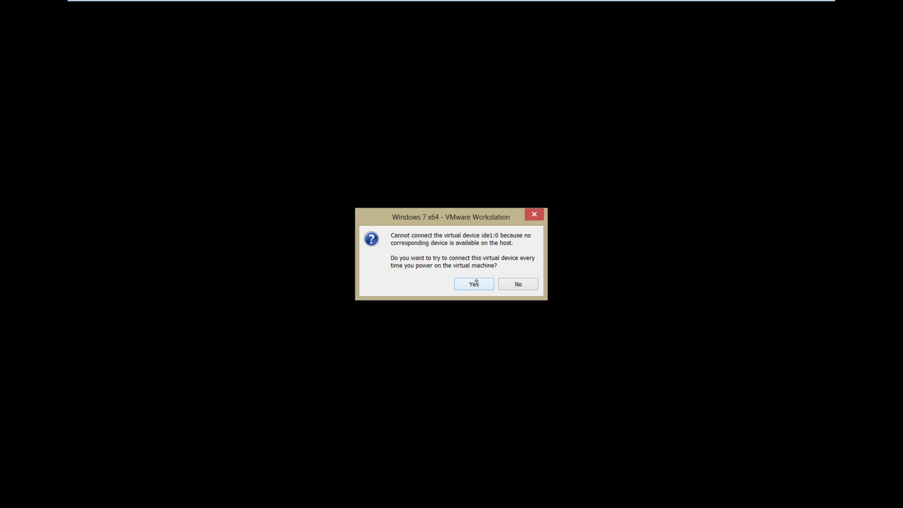
{"action": "left_click", "coordinate": [482, 285]}
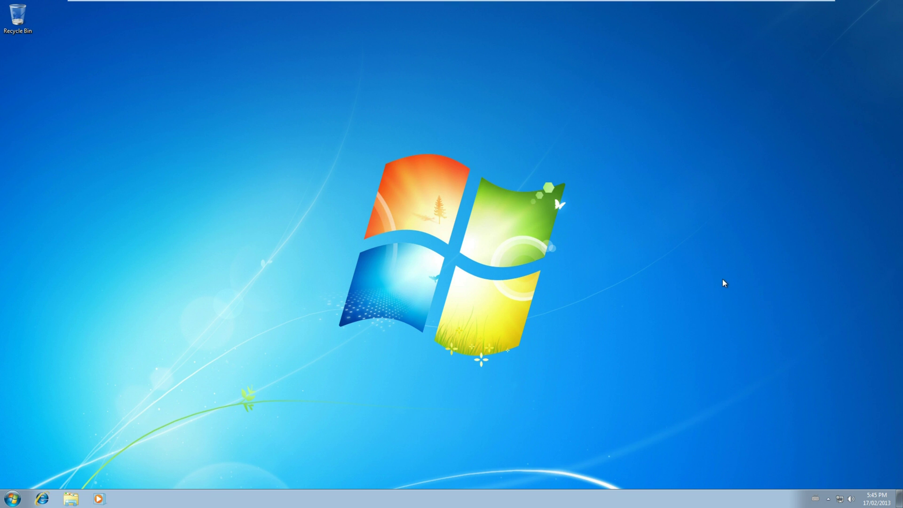
Check the guest desktop's screen resolution settings and close them without changes.
{"action": "right_click", "coordinate": [736, 279]}
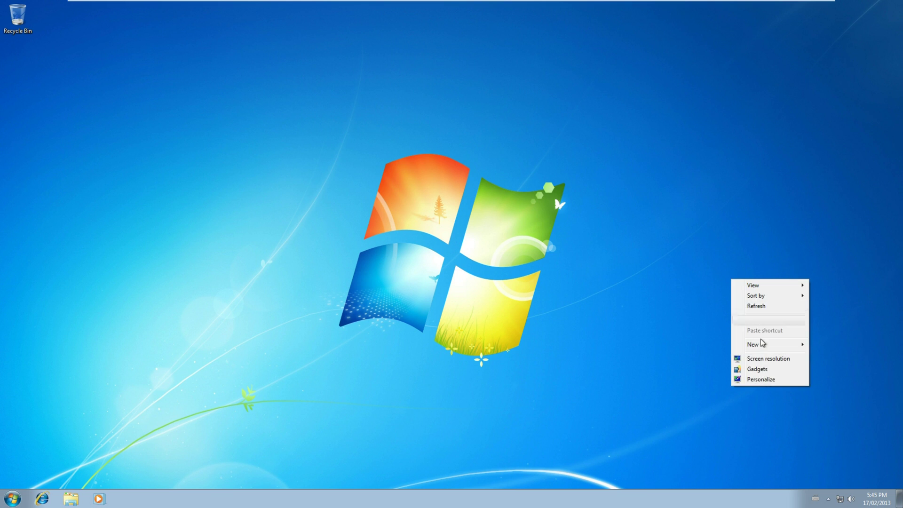
{"action": "left_click", "coordinate": [776, 360]}
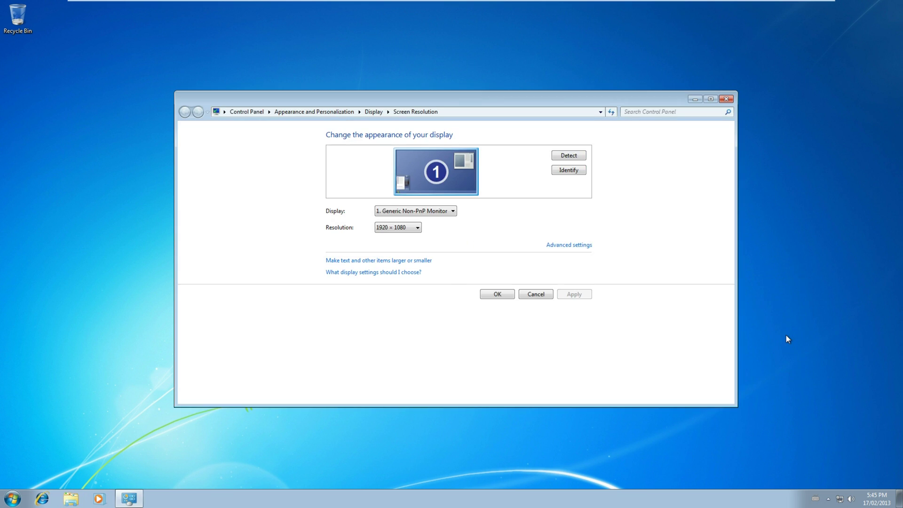
{"action": "left_click", "coordinate": [727, 99]}
Apply the Windows 7 Aero theme to the guest desktop and close the Personalization window.
{"action": "right_click", "coordinate": [544, 236]}
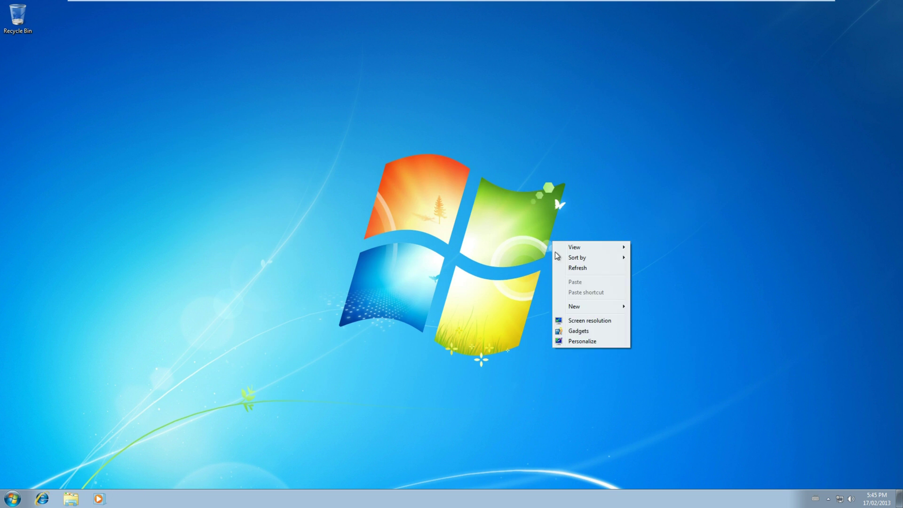
{"action": "left_click", "coordinate": [598, 343]}
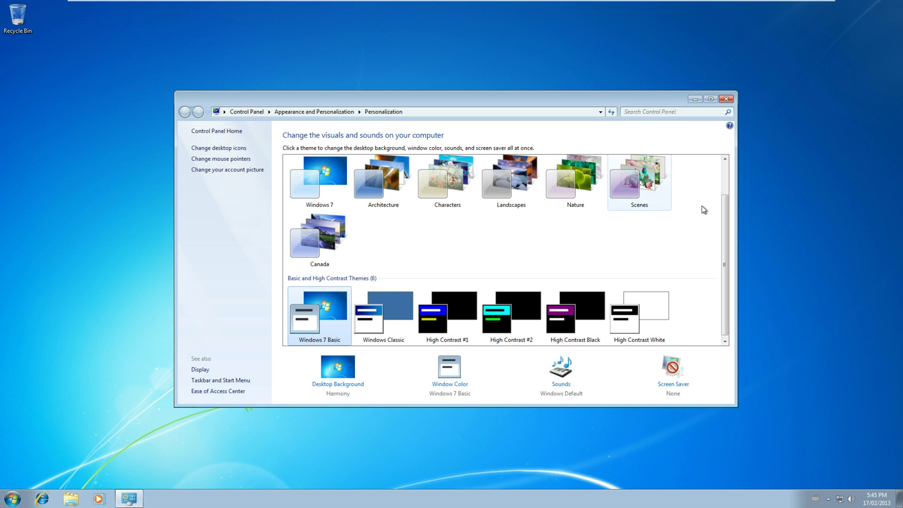
{"action": "left_click_drag", "start_coordinate": [721, 233], "coordinate": [659, 178]}
{"action": "left_click", "coordinate": [322, 221]}
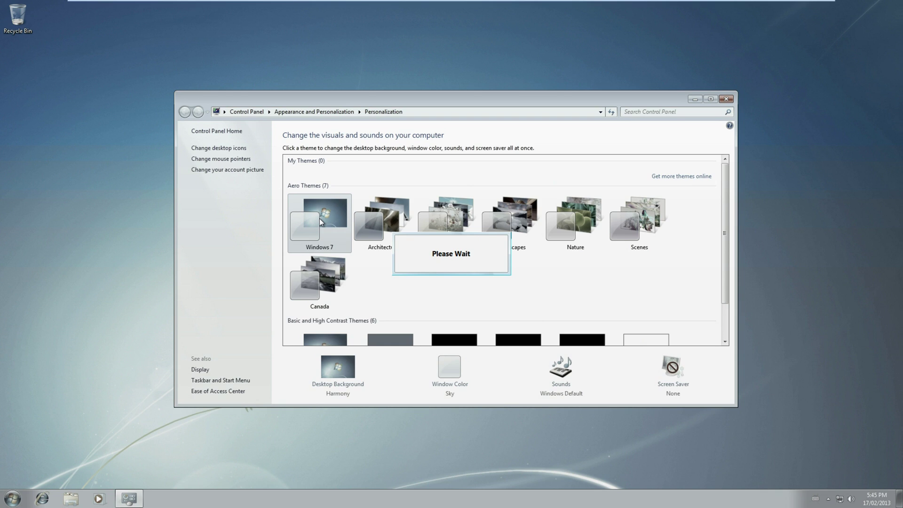
{"action": "left_click", "coordinate": [727, 99]}
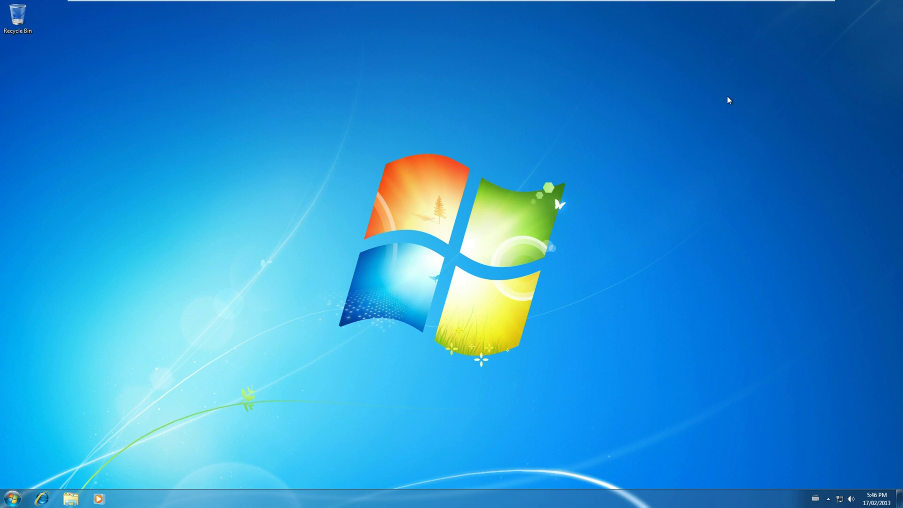
View the guest computer's System properties, try moving, narrowing and maximizing the window, and close it.
{"action": "left_click", "coordinate": [12, 498]}
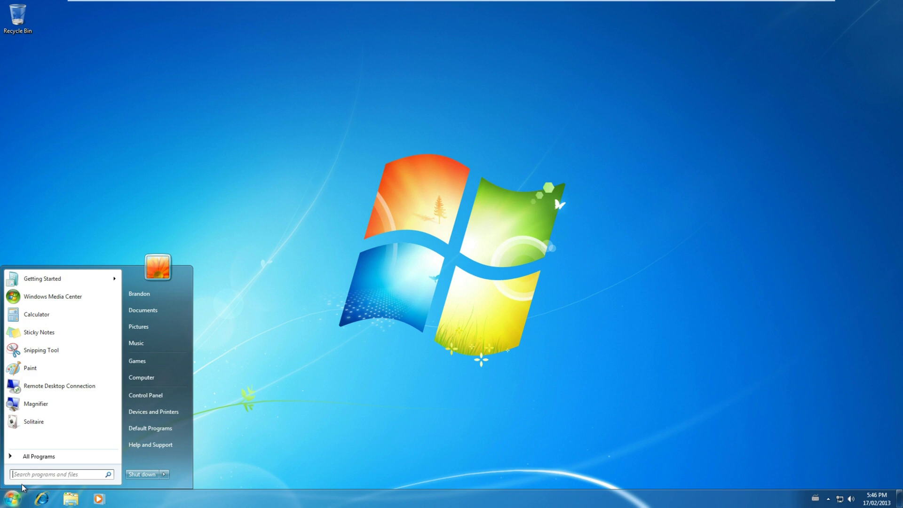
{"action": "right_click", "coordinate": [174, 378]}
{"action": "left_click", "coordinate": [227, 455]}
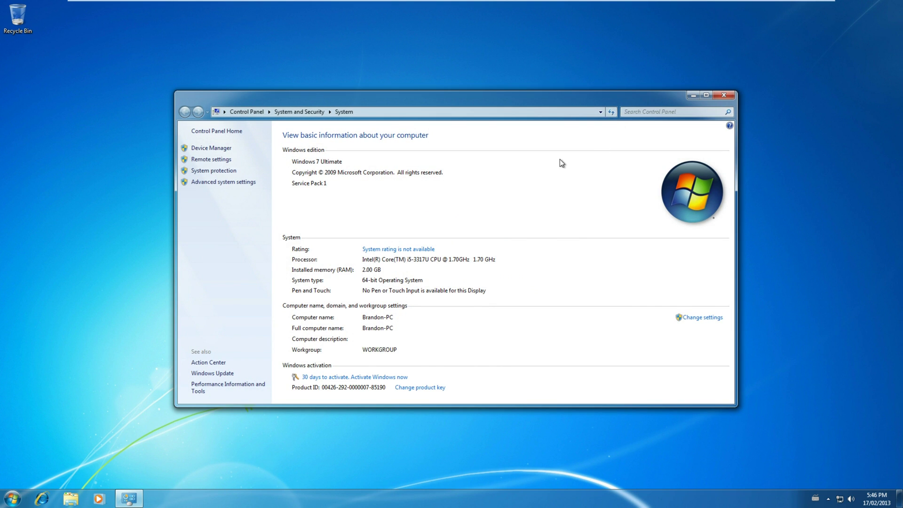
{"action": "left_click_drag", "start_coordinate": [589, 101], "coordinate": [405, 8]}
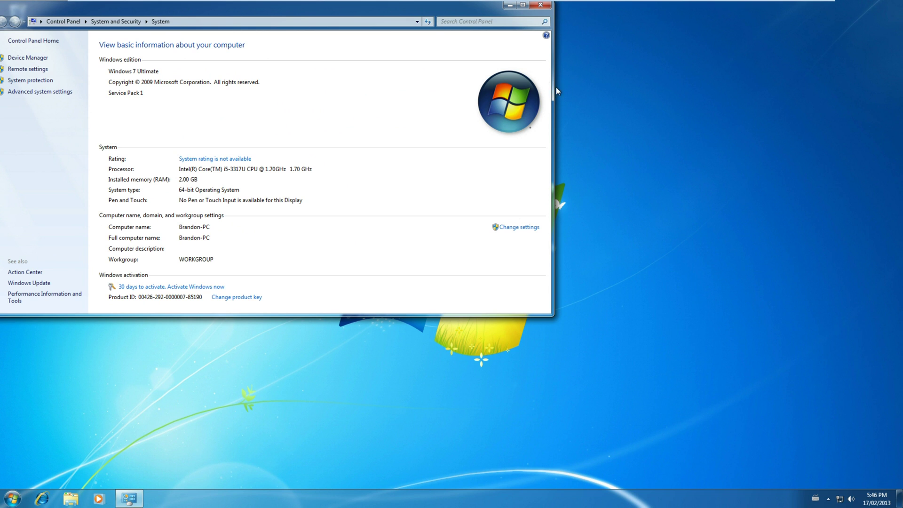
{"action": "left_click_drag", "start_coordinate": [552, 99], "coordinate": [338, 141]}
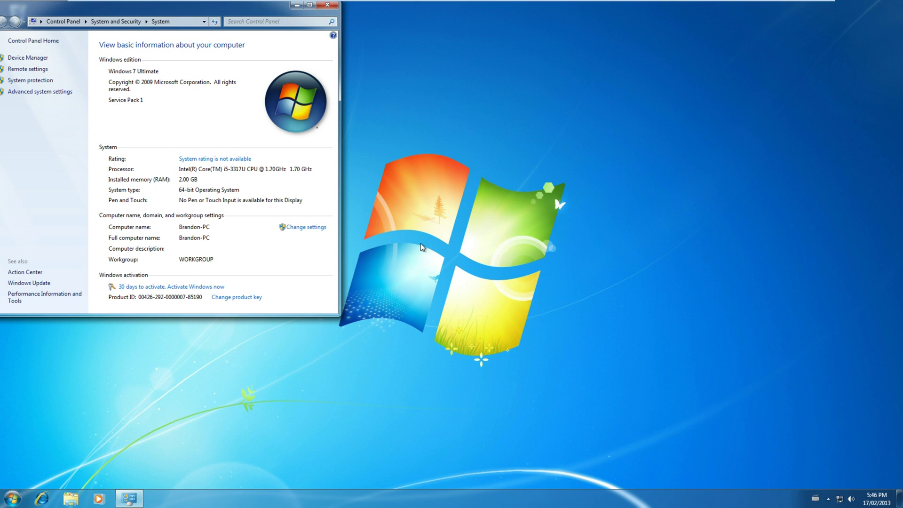
{"action": "double_click", "coordinate": [337, 13]}
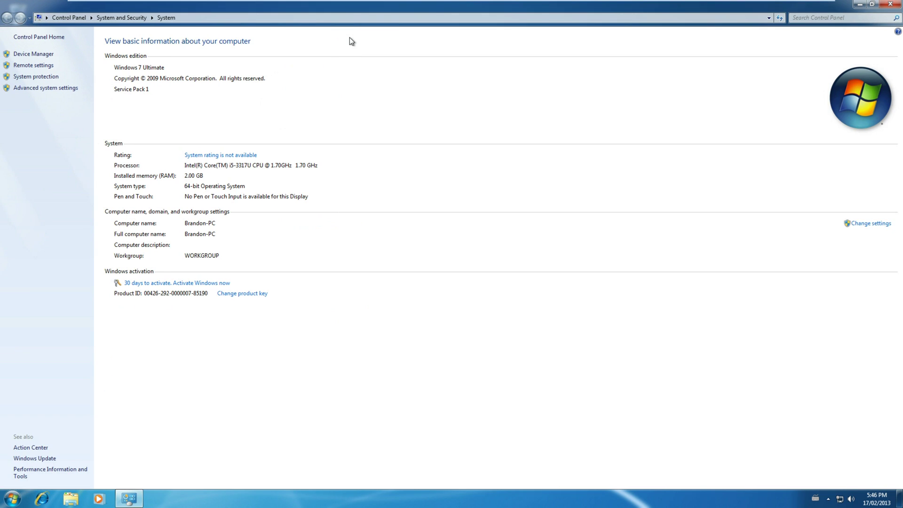
{"action": "left_click", "coordinate": [890, 4]}
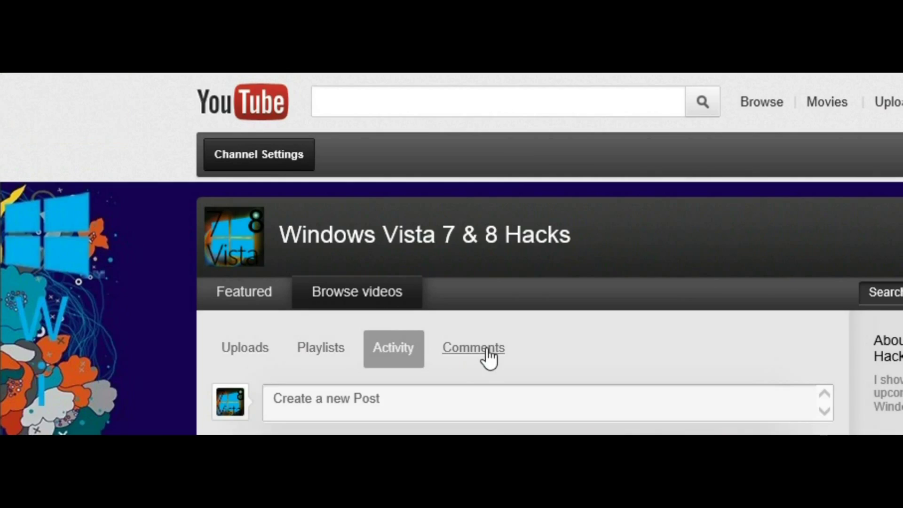
Write the comment "Hey can you upload a video on how to..." in the Comments section of the Windows Vista 7 & 8 Hacks YouTube channel.
{"action": "left_click", "coordinate": [487, 353]}
{"action": "left_click", "coordinate": [494, 409]}
{"action": "type", "text": "Hey can you upload a vi"}
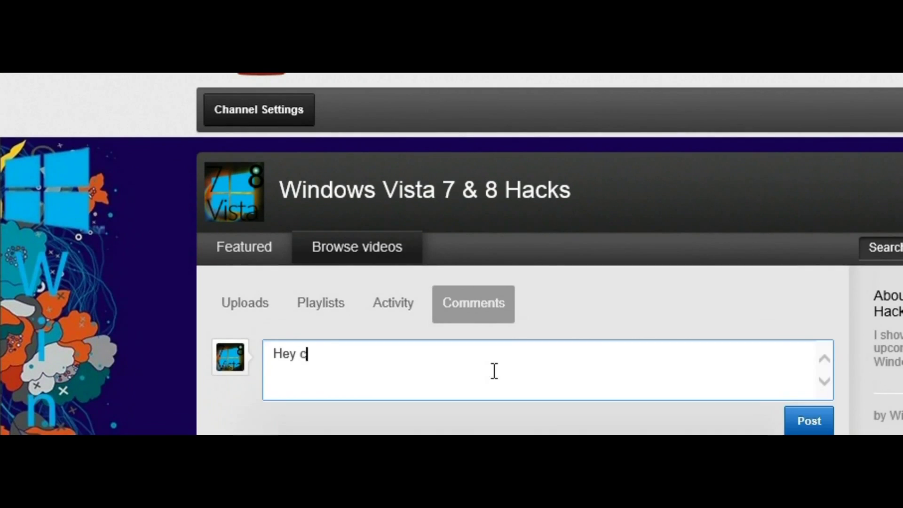
{"action": "type", "text": "deo on how to..."}
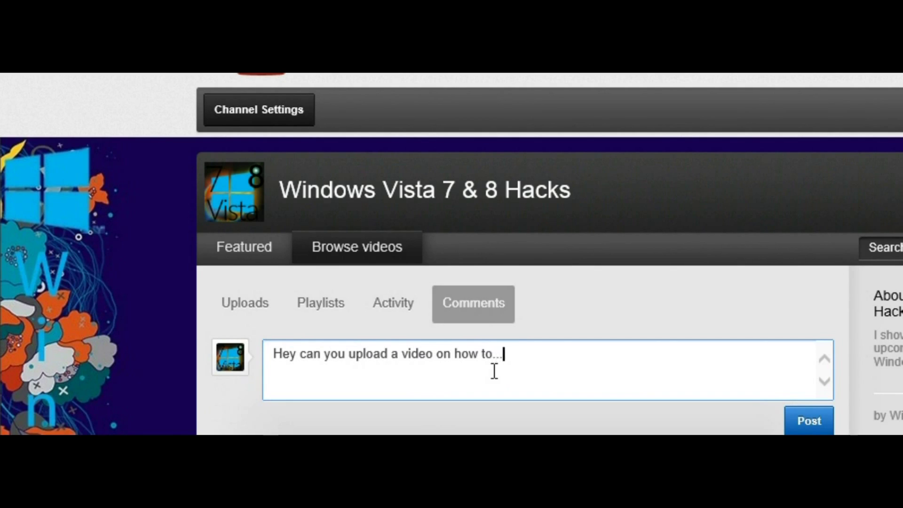